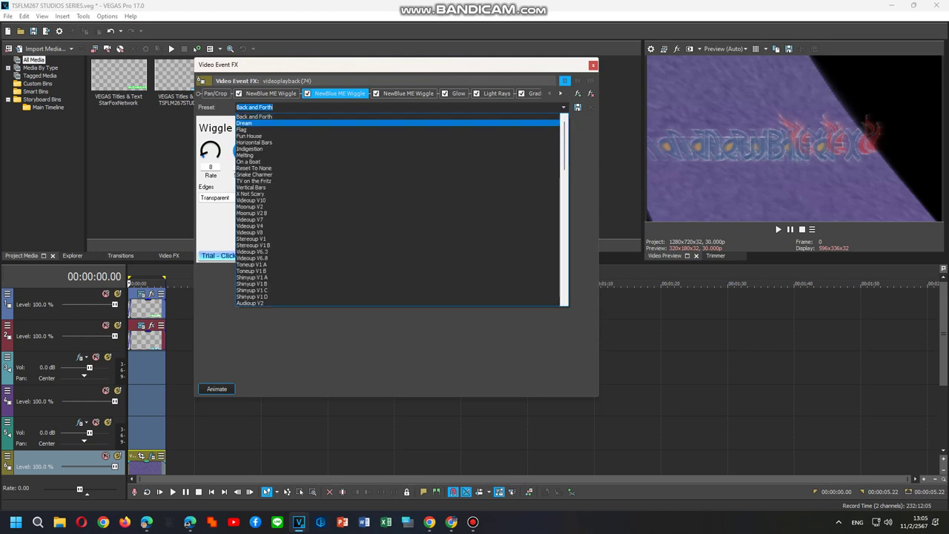
Step: Apply the Reset To None preset to the second and third NewBlue ME Wiggle effects
click(296, 120)
click(408, 93)
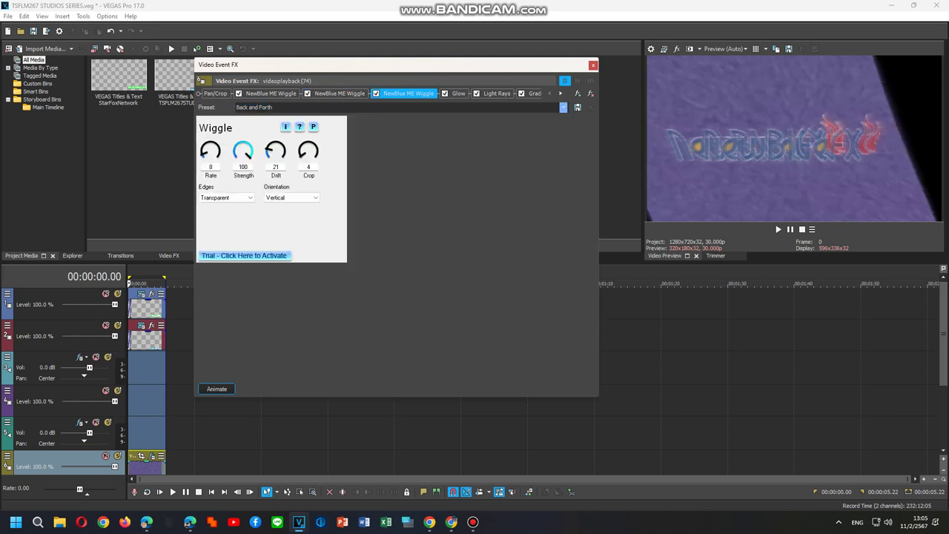
click(400, 106)
click(297, 201)
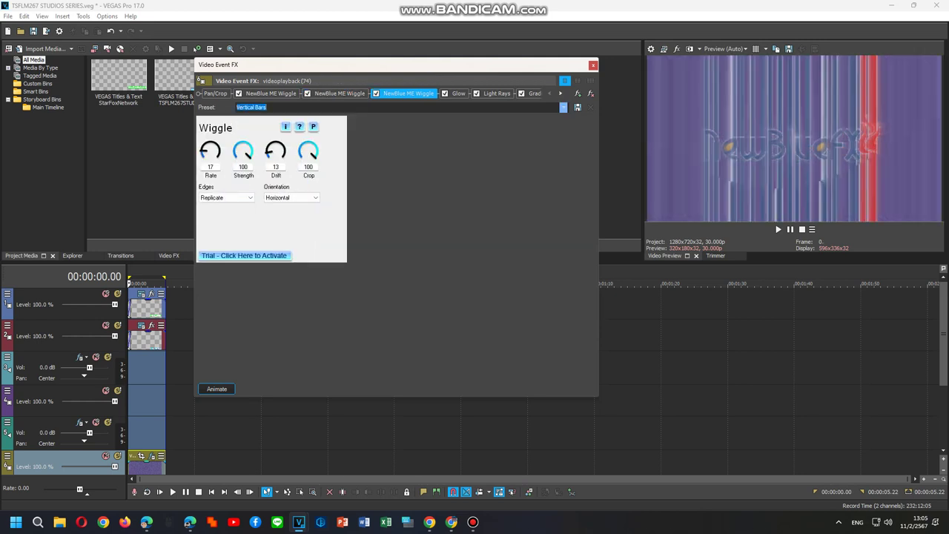
click(564, 107)
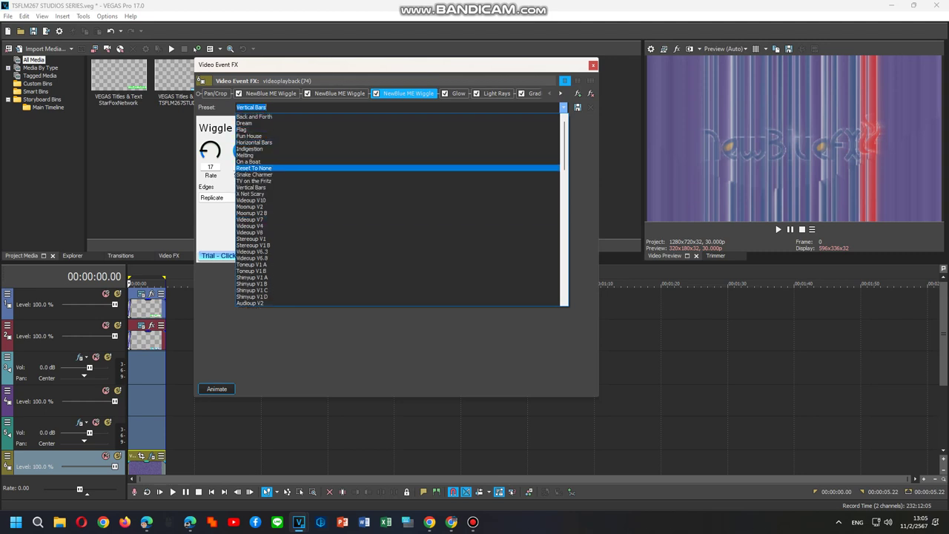
click(252, 167)
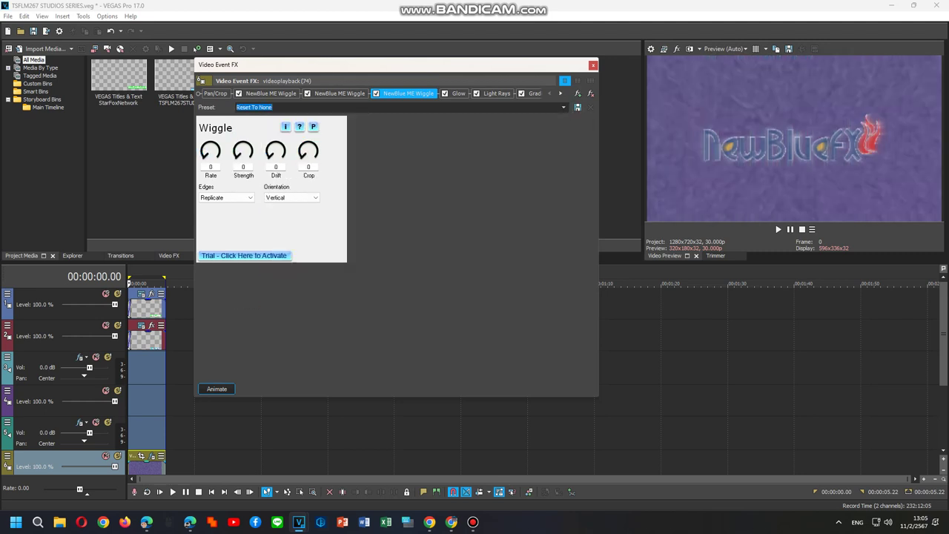
Step: Set the first NewBlue ME Wiggle effect to rate 57, strength 60 and drift 51
click(270, 93)
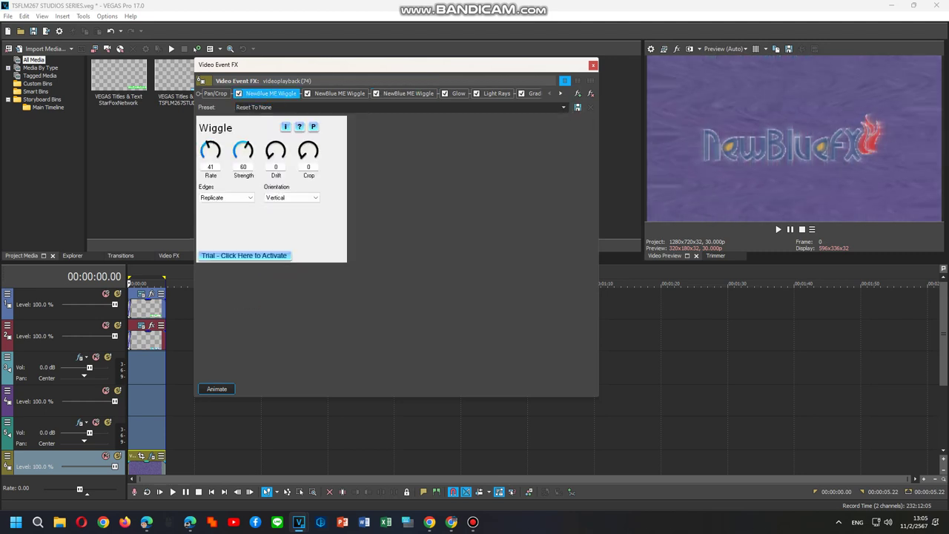
mouse_move(275, 151)
mouse_down()
mouse_move(275, 130)
mouse_move(275, 146)
mouse_up()
drag(210, 151, 209, 148)
Step: Save the first Wiggle effect's settings as a preset named Shinyup V0 A
click(254, 107)
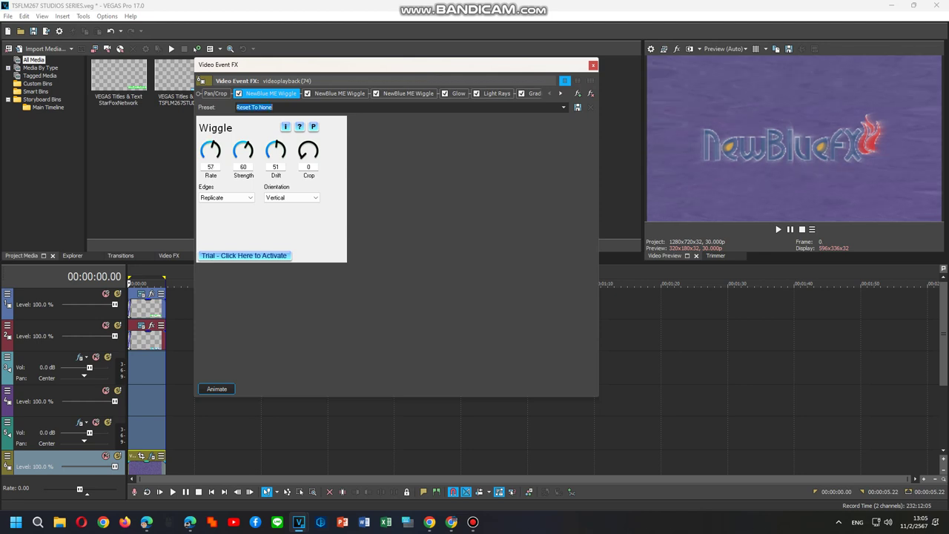
text(Shinyup)
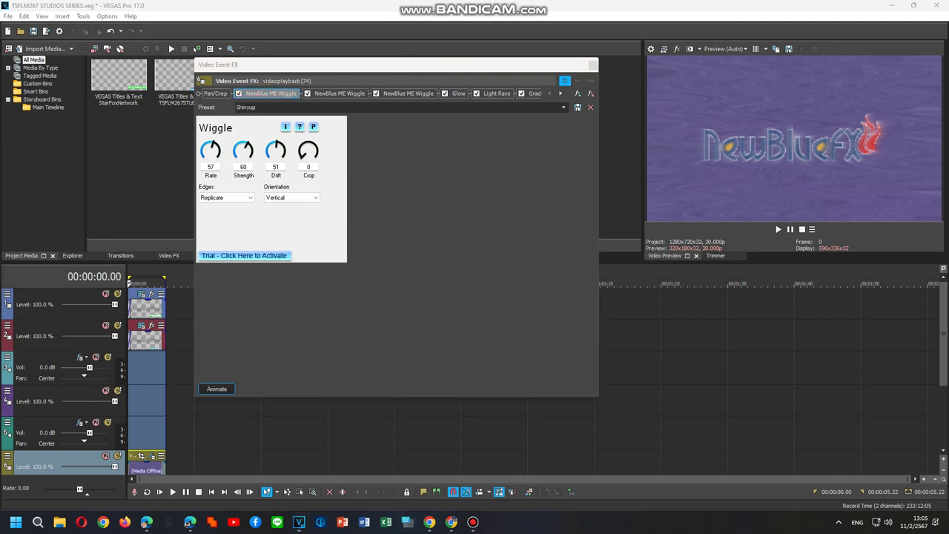
text(V)
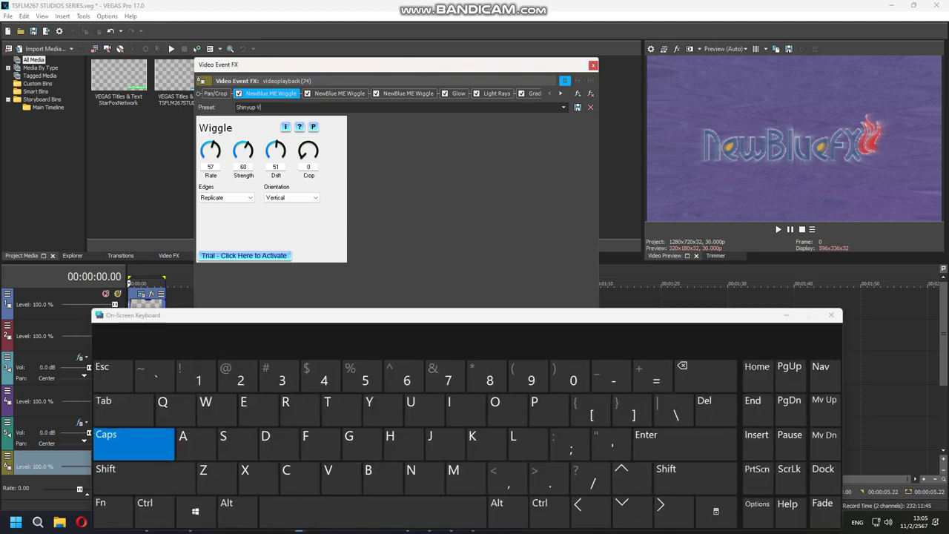
text(0 A)
click(133, 444)
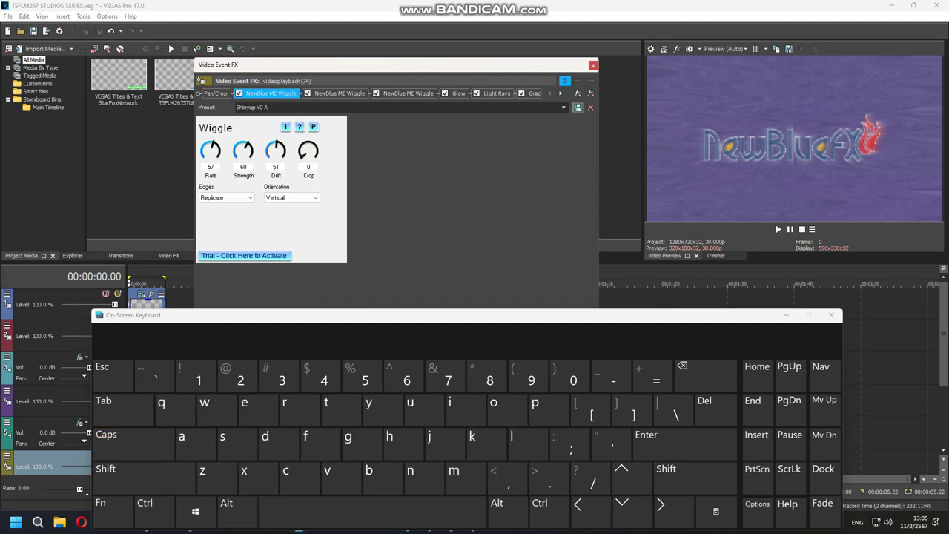
click(786, 315)
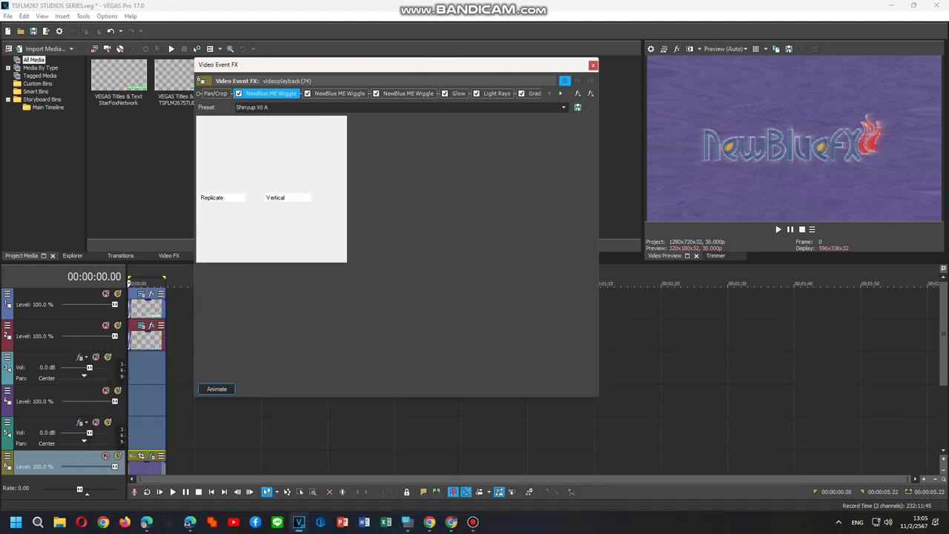
Step: Apply the Shinyup V0 A preset to the second NewBlue ME Wiggle effect
click(339, 94)
click(400, 107)
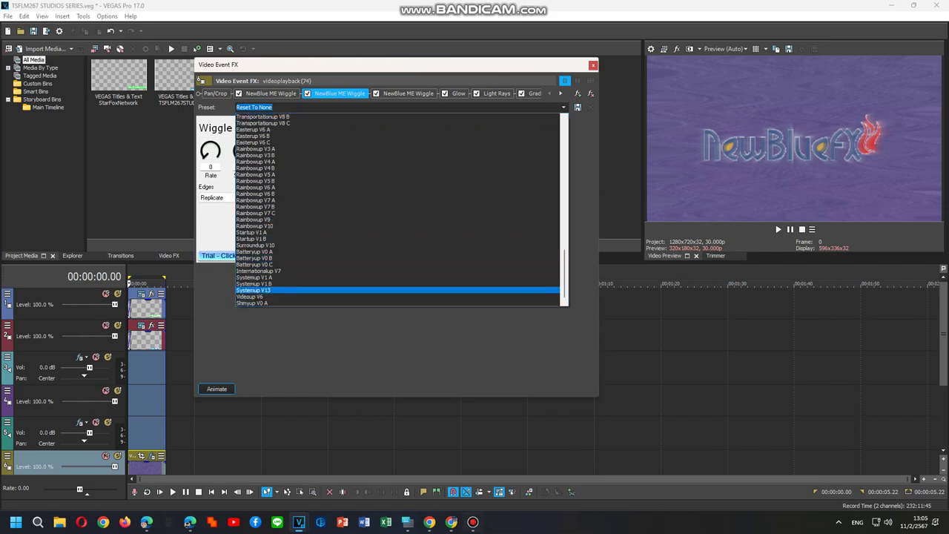
mouse_move(473, 522)
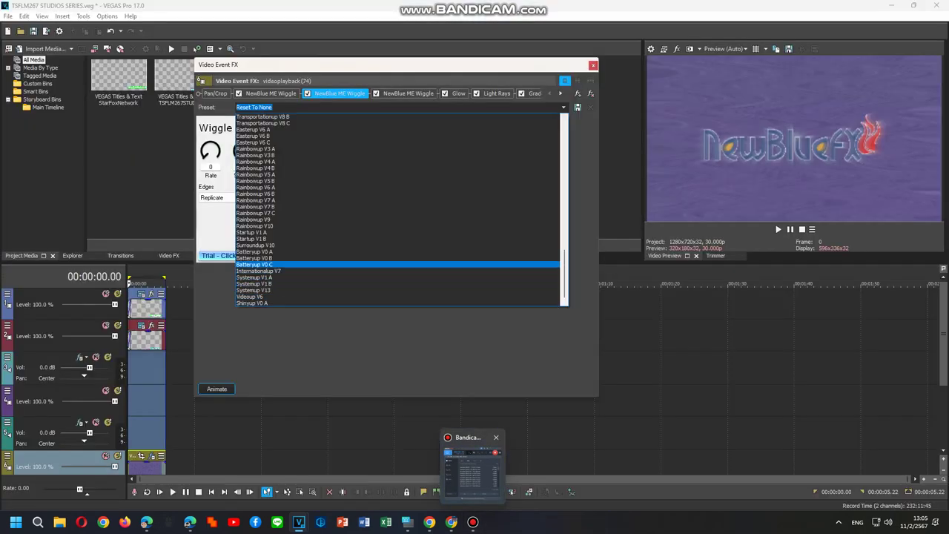
key(Down)
key(Return)
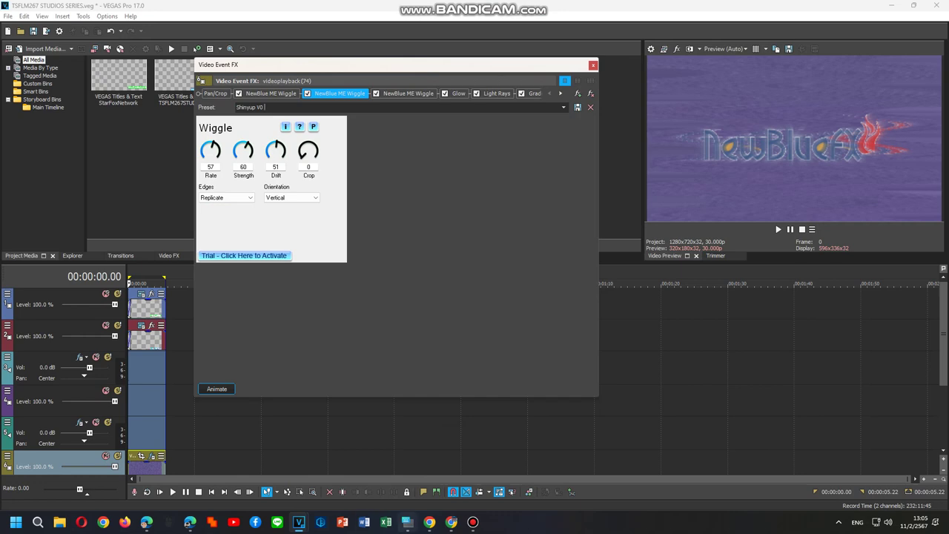
Step: Bring up the on-screen keyboard and reload the Shinyup V0 A preset in the second Wiggle effect
click(408, 522)
click(368, 470)
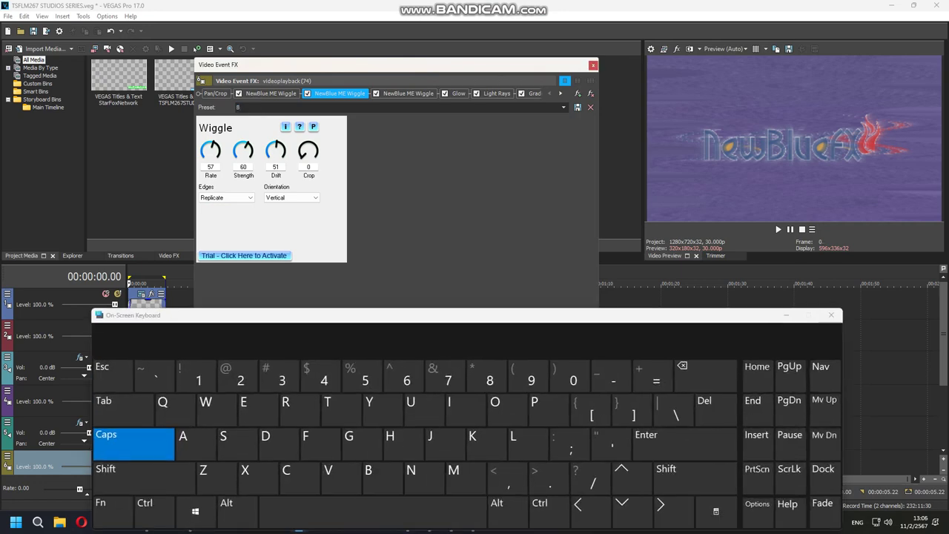
click(563, 107)
scroll(397, 208, down, 5)
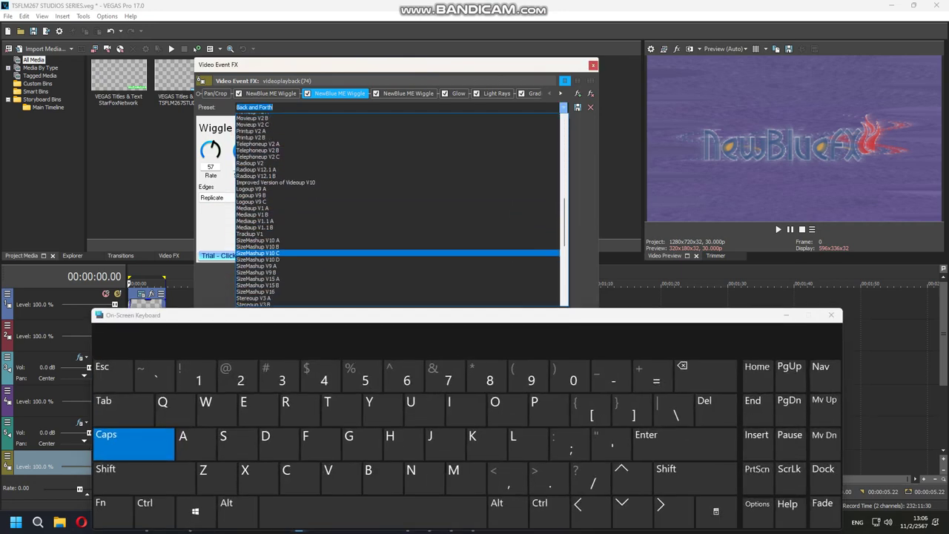
key(Down)
key(Down)
key(Down)
key(Down)
key(Down)
key(Down)
key(Down)
key(Down)
key(Down)
key(Down)
key(Return)
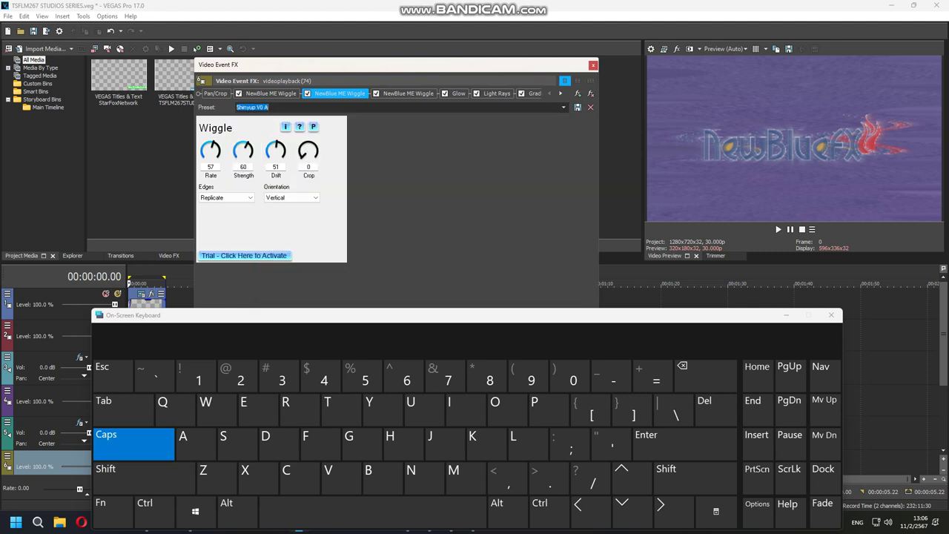
Step: Set the second Wiggle effect's orientation to Horizontal and save it as a preset named Shinyup V0 B
click(368, 470)
click(292, 197)
key(Return)
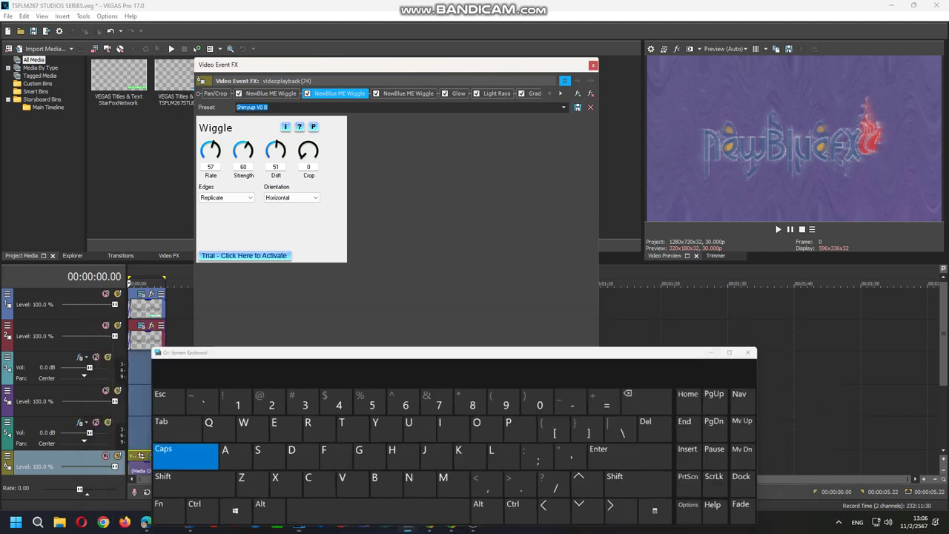
click(787, 315)
Step: Play the timeline to preview the wiggle and apply the Moonup V2 preset to the third NewBlue ME Wiggle effect
click(139, 401)
key(space)
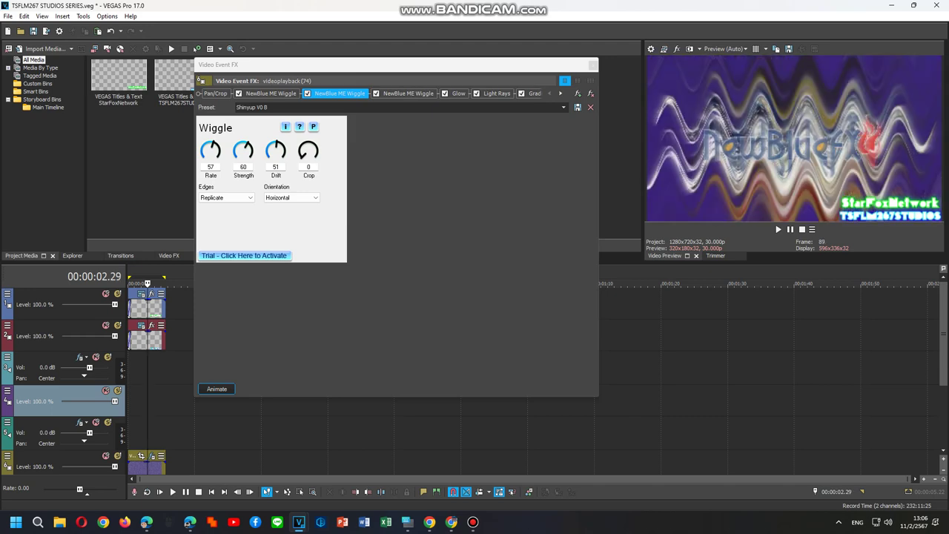
click(408, 94)
click(564, 107)
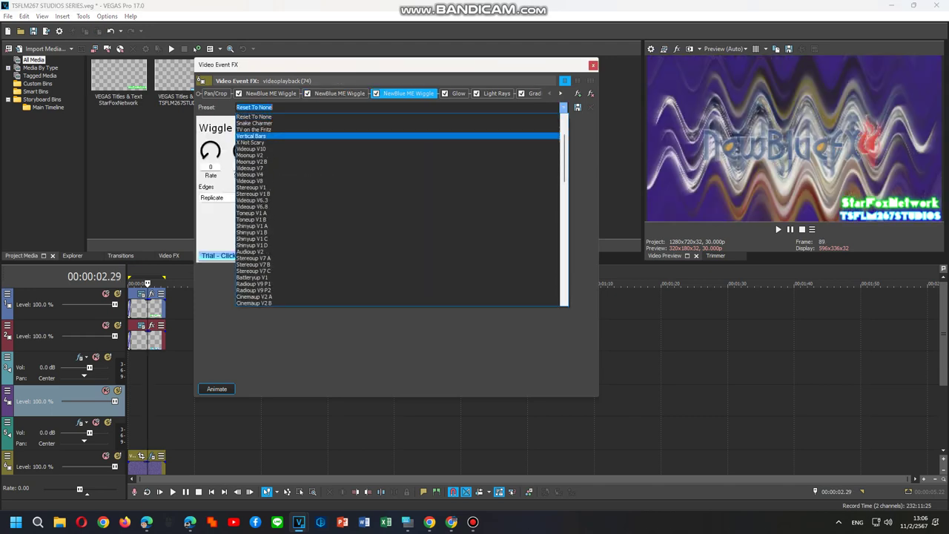
click(296, 155)
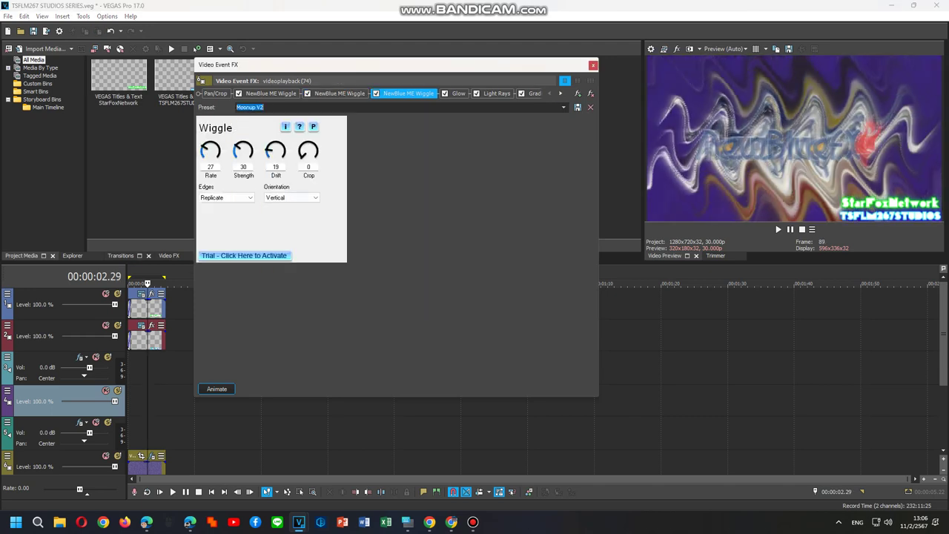
Step: Step through the timeline to check the combined wiggle distortion and return the playhead to the start
key(Right)
key(Right)
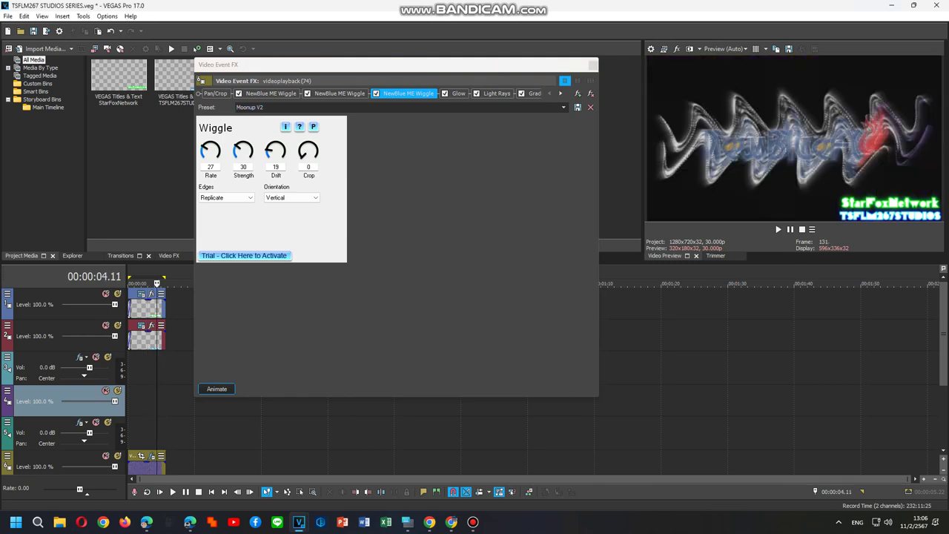
key(Left)
key(Left)
key(Left)
key(Left)
key(Left)
key(Left)
key(Left)
key(Left)
key(Left)
key(Left)
key(Left)
key(Left)
key(Left)
key(Left)
key(Left)
key(Left)
key(Left)
key(Left)
key(Home)
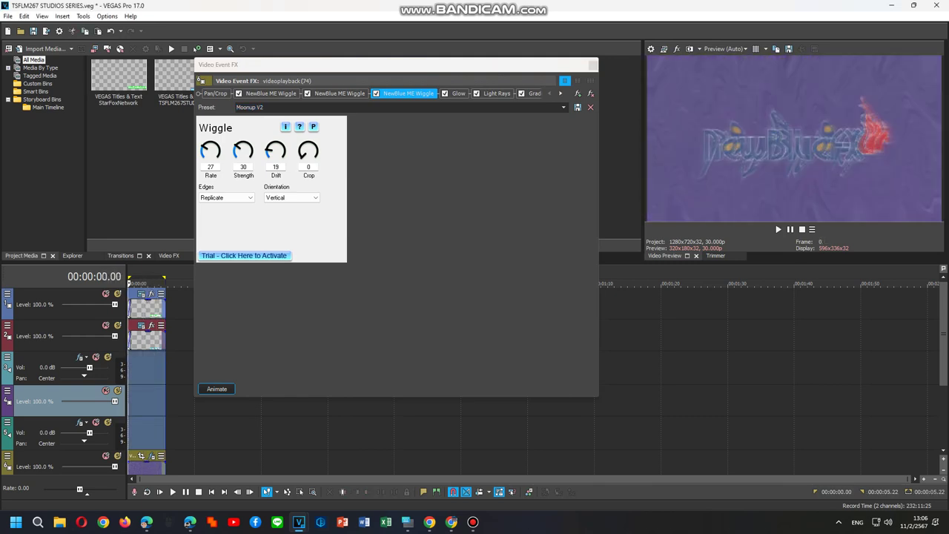
Step: Try the White Intense Glow and Blue Glow Everywhere presets on the Glow effect and restore its default
click(458, 93)
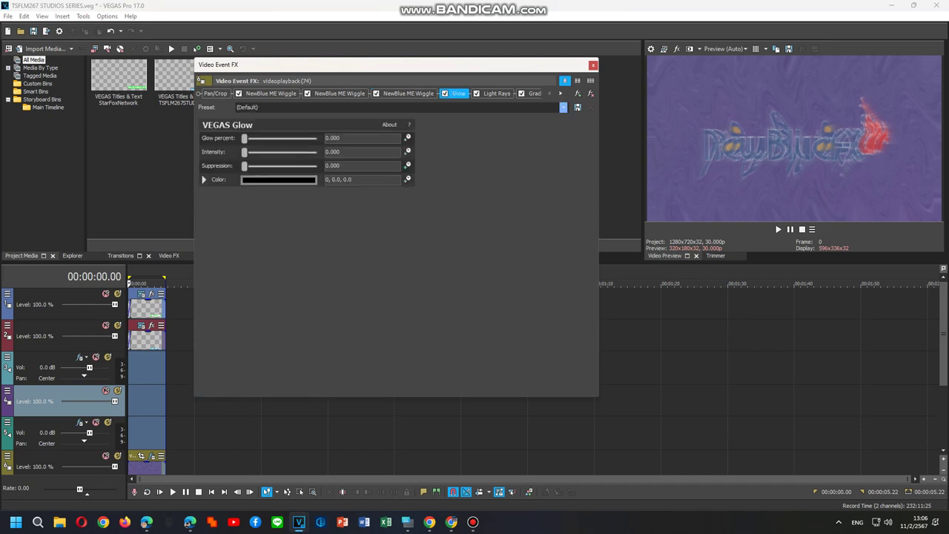
click(564, 107)
click(260, 129)
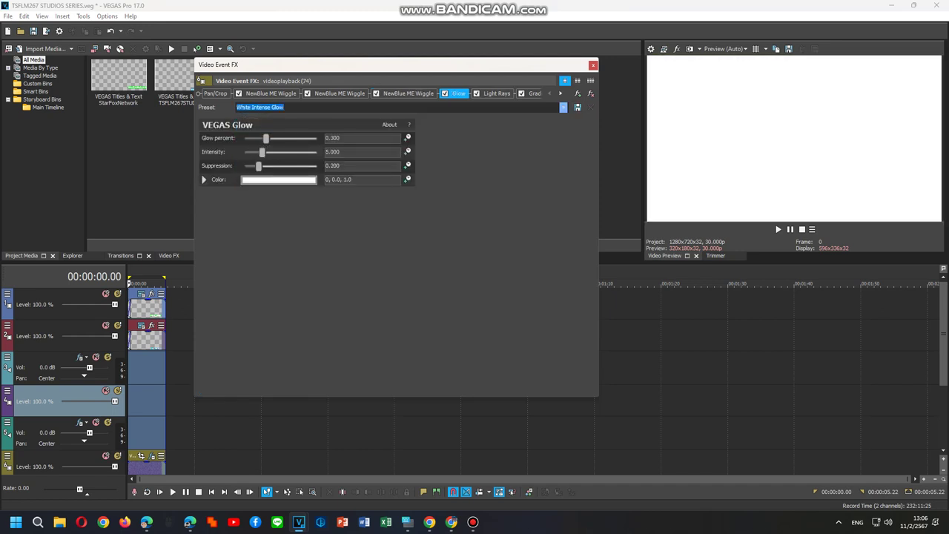
click(564, 107)
key(Down)
key(Down)
key(Return)
key(alt+Down)
key(Down)
key(Down)
key(Return)
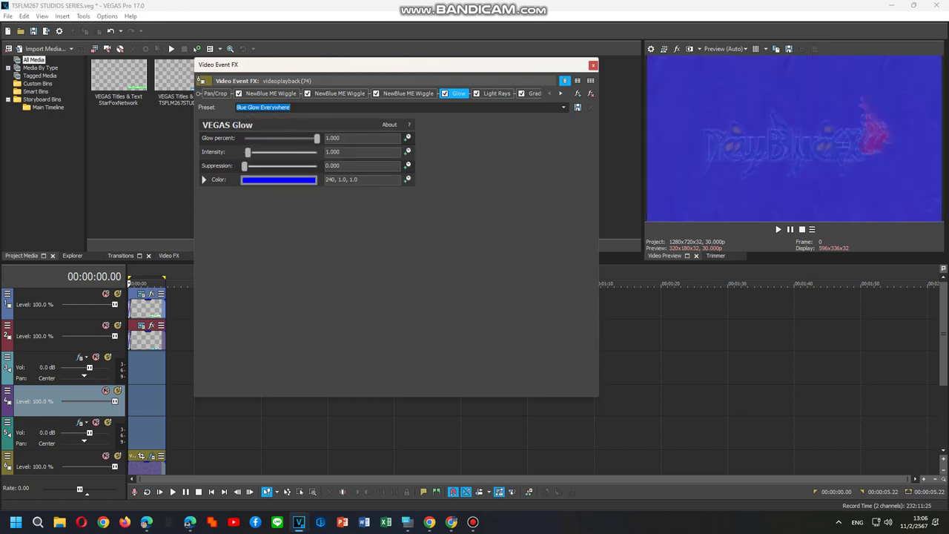
key(alt+Down)
key(Home)
key(Return)
Step: Apply the White Soft Glow preset to the Glow effect
key(alt+Down)
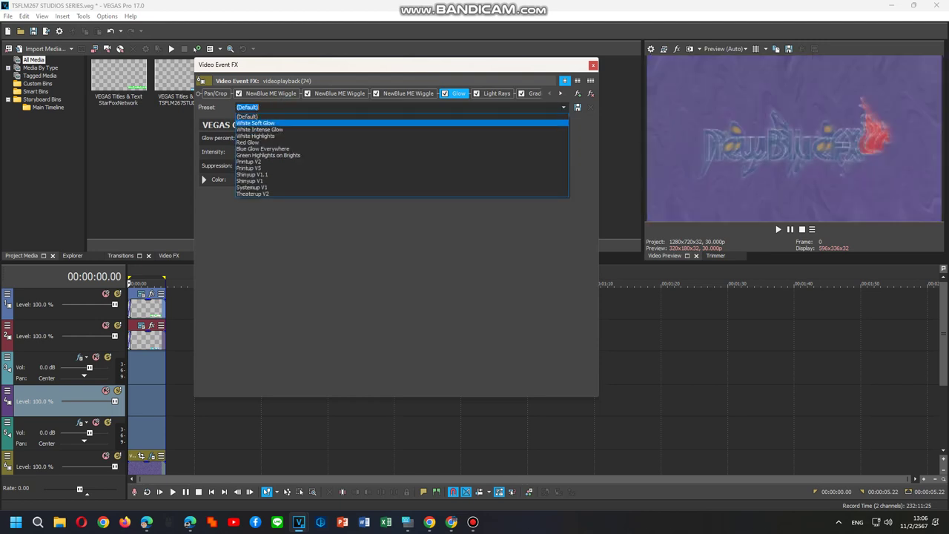
key(Down)
key(Return)
Step: Apply the Weak Light Rays preset to the Light Rays effect
key(ctrl+Tab)
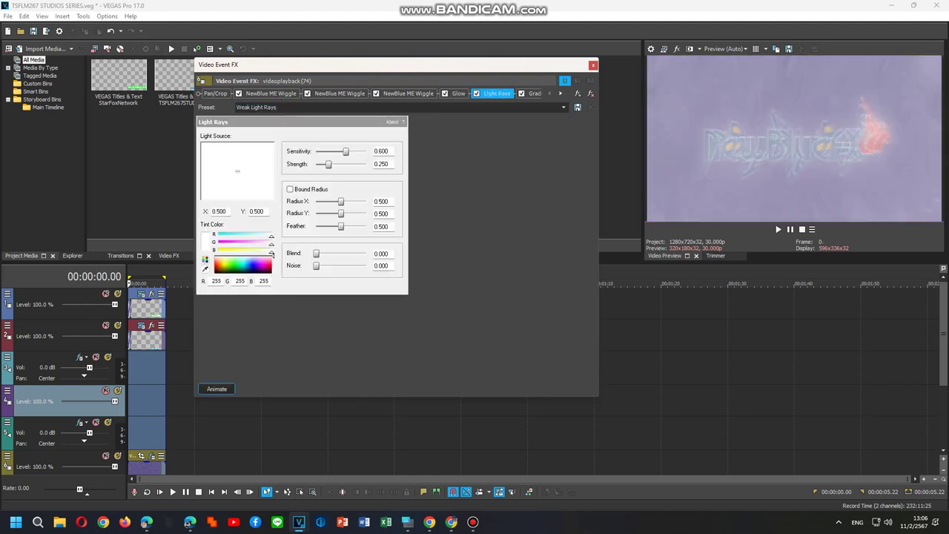
key(alt+Down)
key(Down)
key(Return)
Step: Build a four-point Gradient Map running from black through dark blue and light blue to opaque white
key(ctrl+Tab)
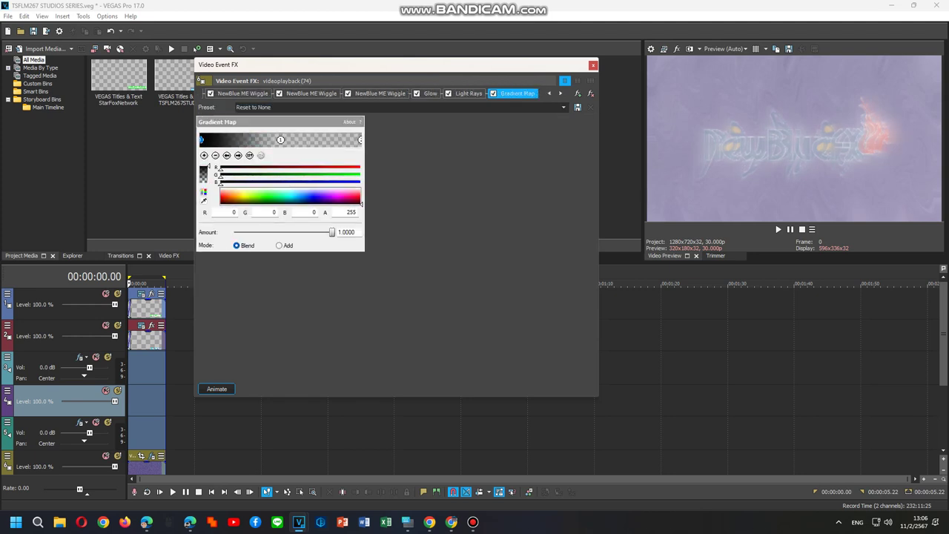
drag(291, 196, 313, 199)
click(308, 139)
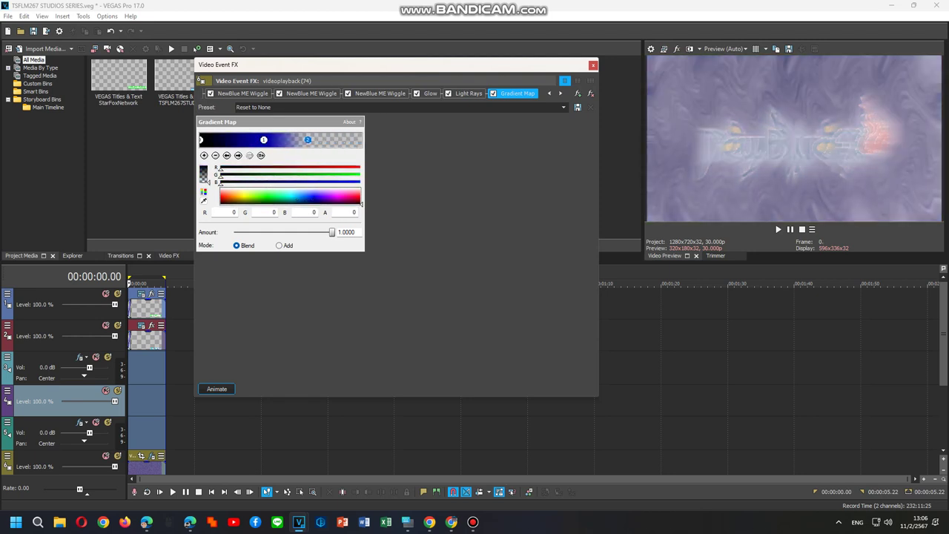
click(299, 198)
click(355, 140)
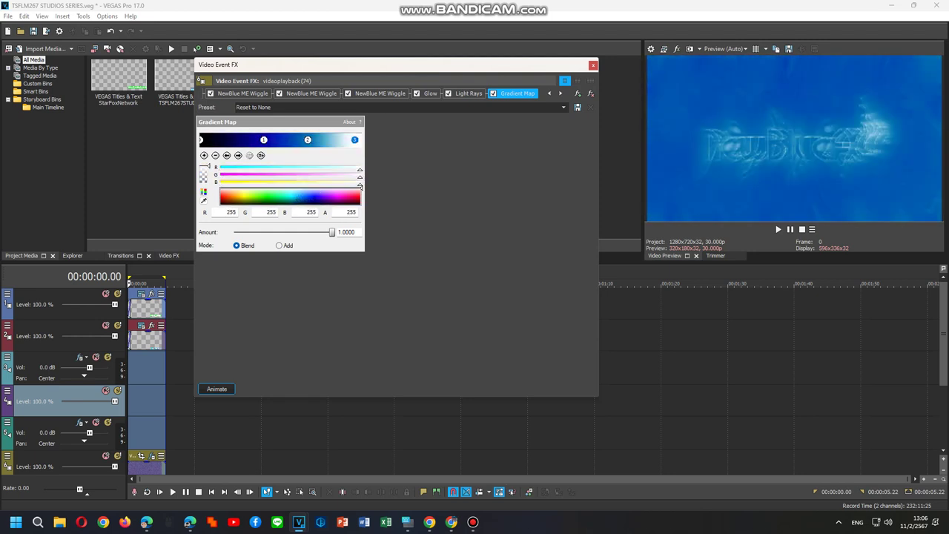
Step: Save the Gradient Map settings as a preset named Shinyup V0
click(254, 107)
text(Shinyup)
key(ctrl+super+o)
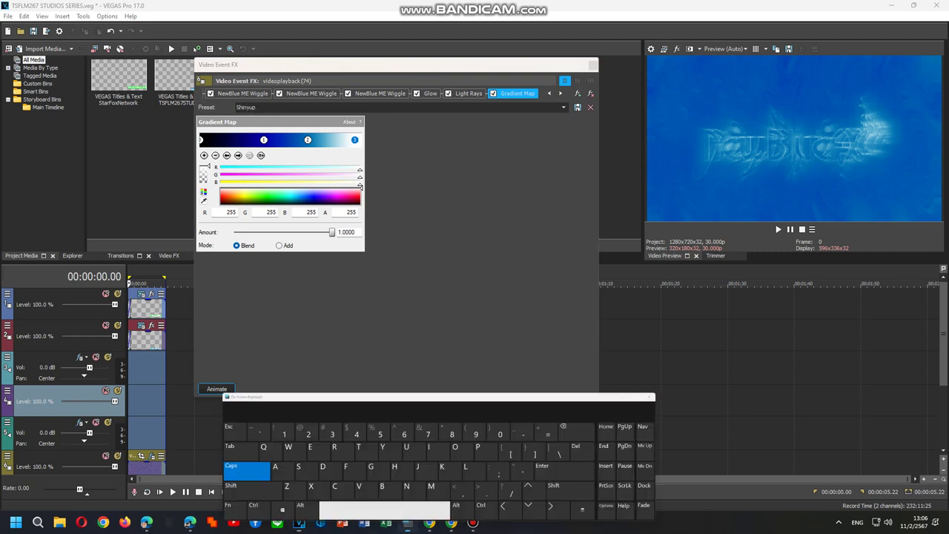
click(333, 470)
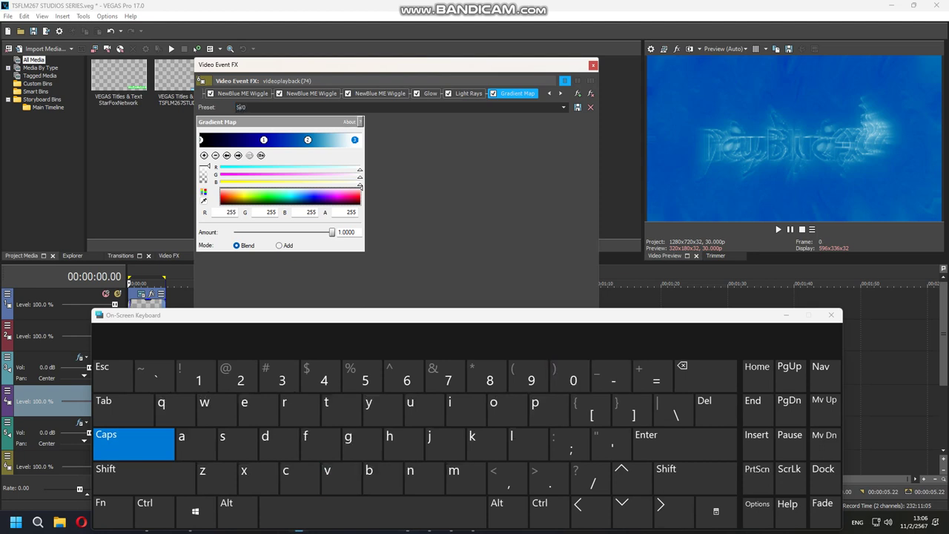
key(Caps_Lock)
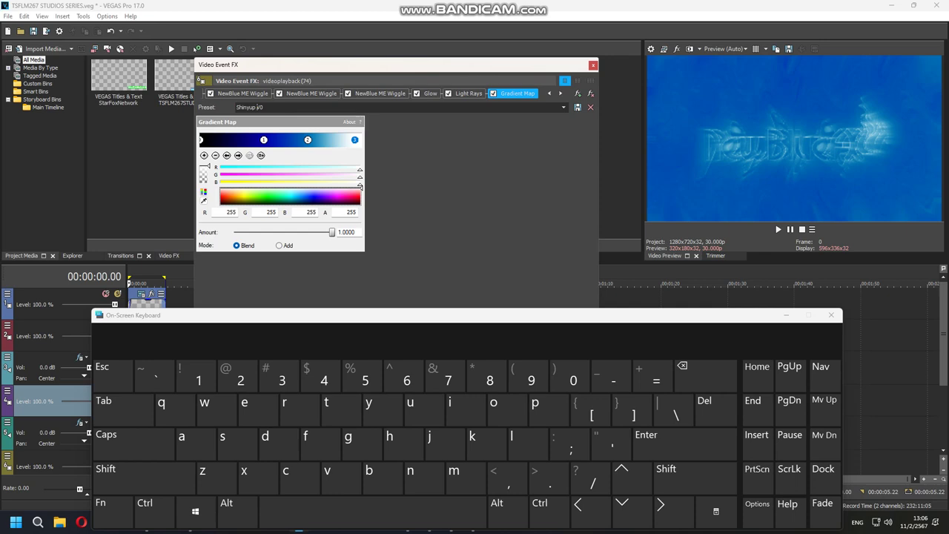
click(831, 315)
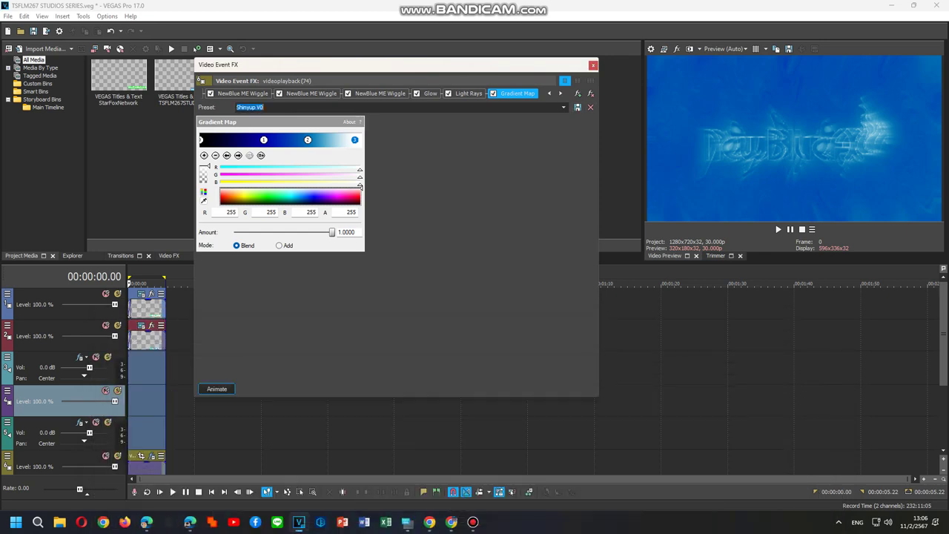
Step: Save the video event's effect chain as a plug-in package named Shinyup V0 in Filter Packages and close the effects window
click(578, 94)
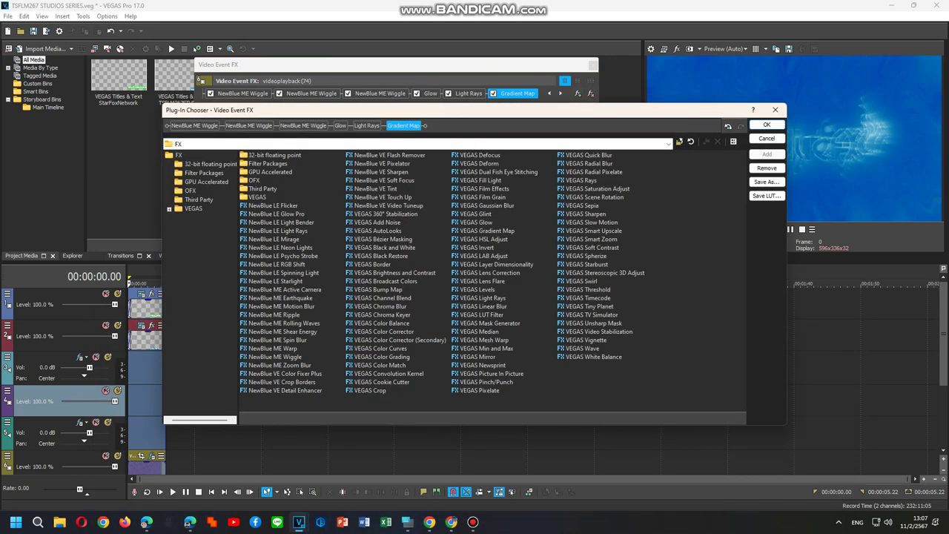
click(204, 172)
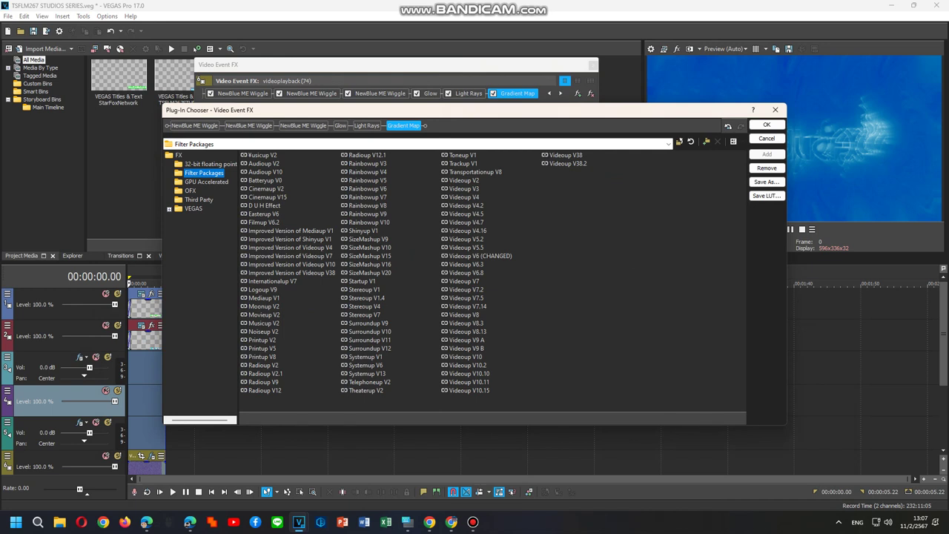
click(767, 182)
text(S)
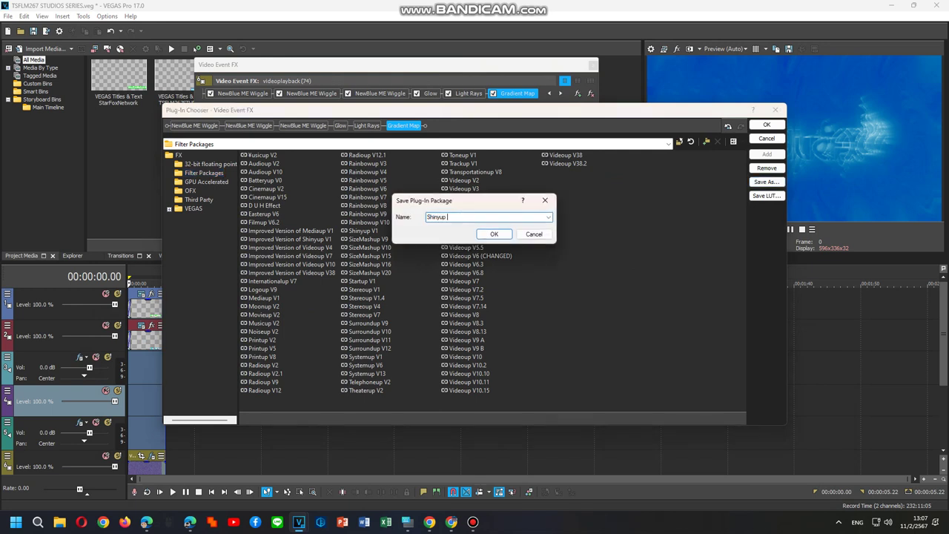
text(hinyup)
click(407, 521)
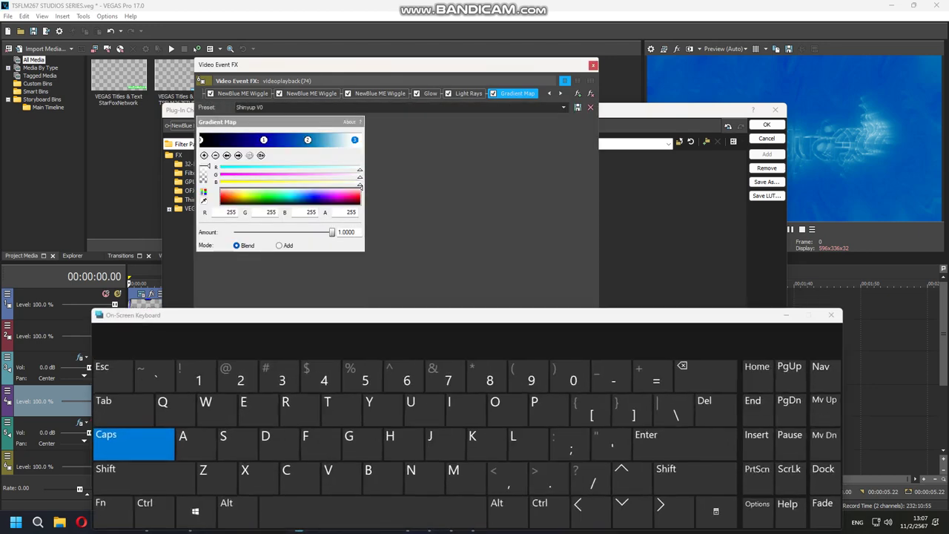
click(328, 475)
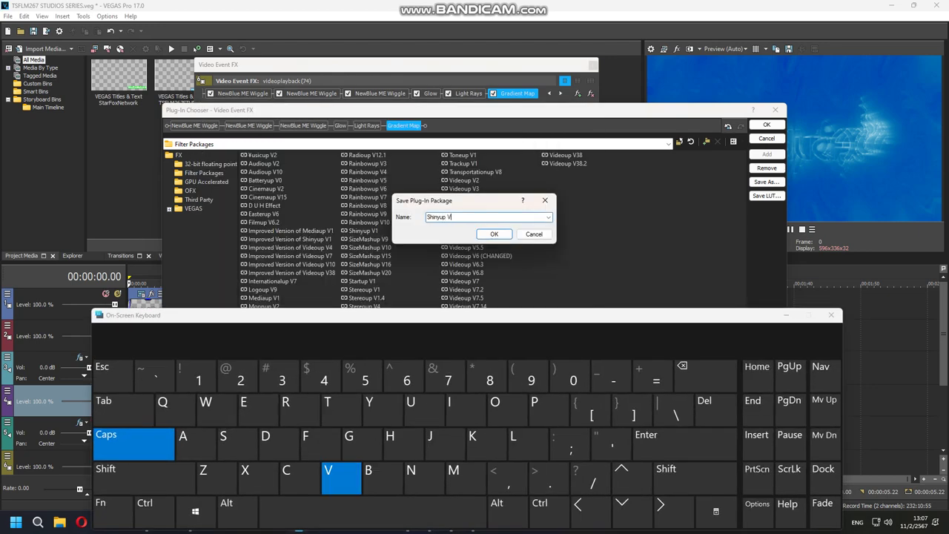
click(573, 378)
click(494, 233)
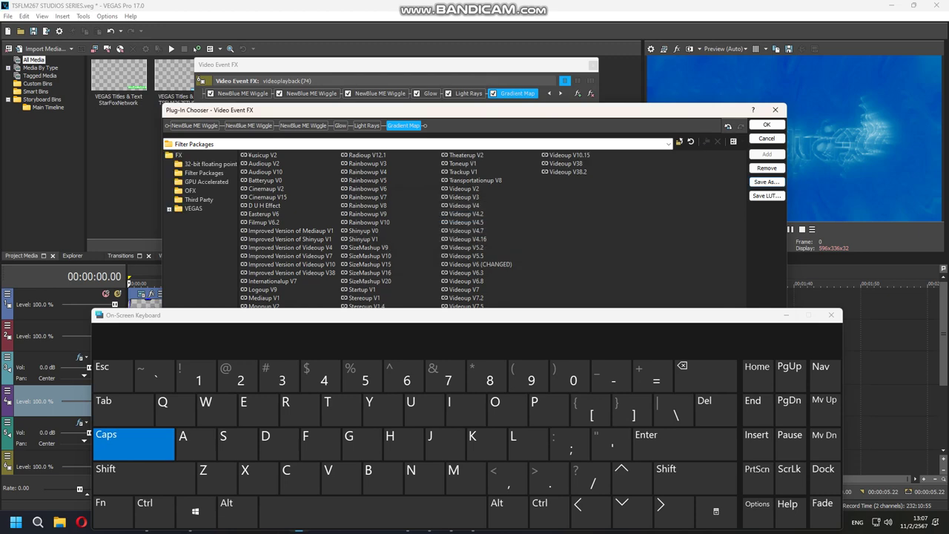
click(786, 315)
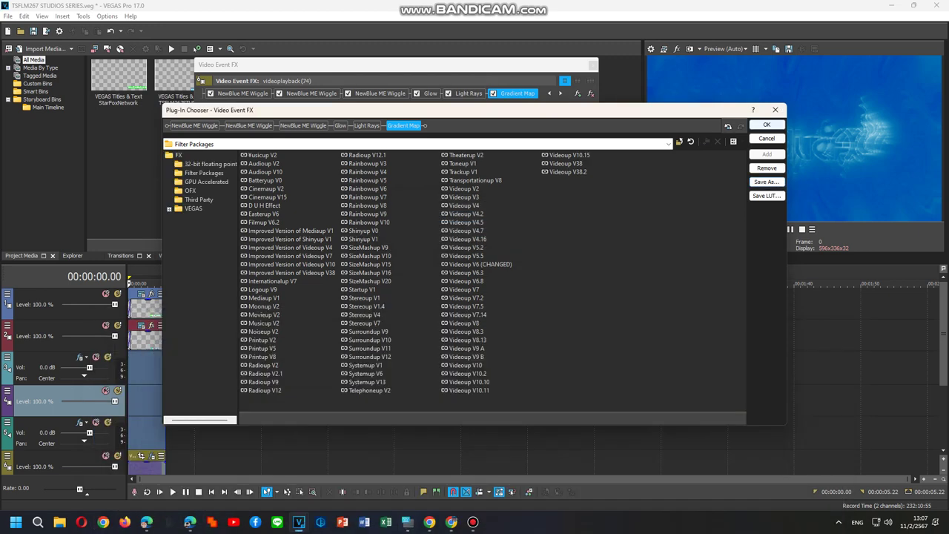
click(767, 124)
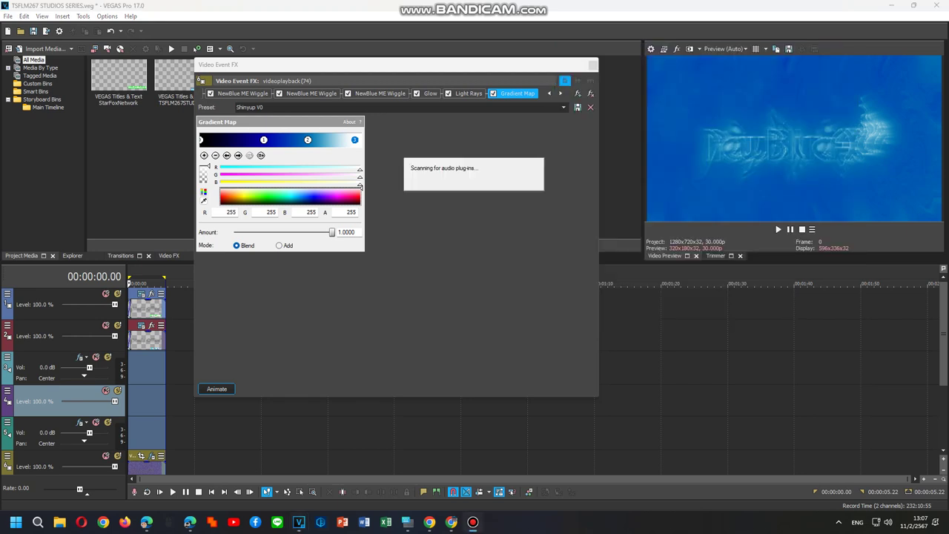
click(592, 64)
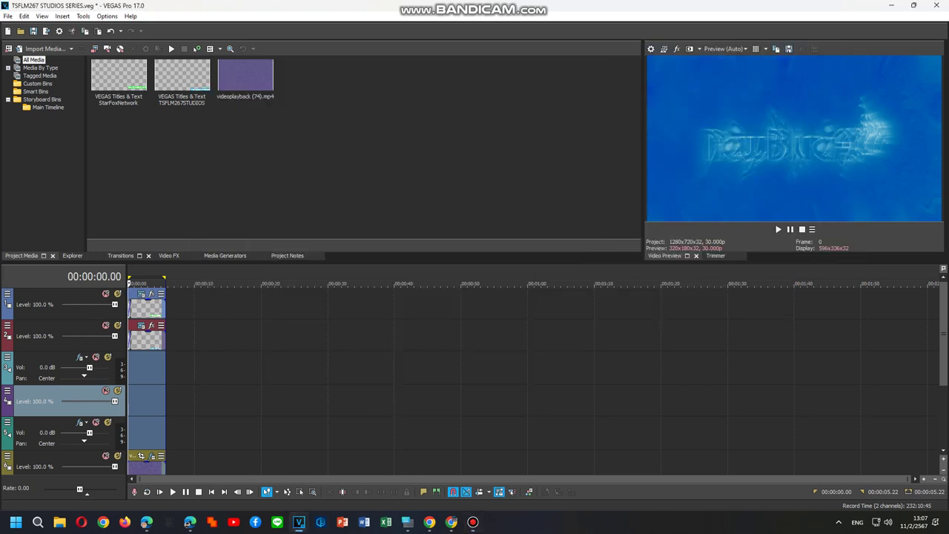
Step: Add Effect, two ExpressFX Chorus plug-ins and ExpressFX Amplitude Modulation to the audio event's effect chain
scroll(445, 371, down, 2)
right_click(144, 398)
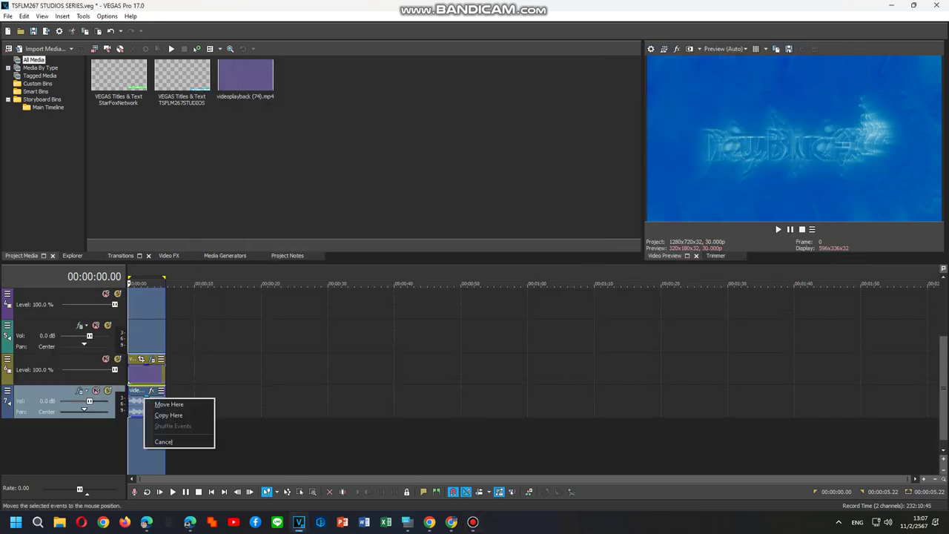
click(164, 441)
right_click(129, 404)
click(159, 164)
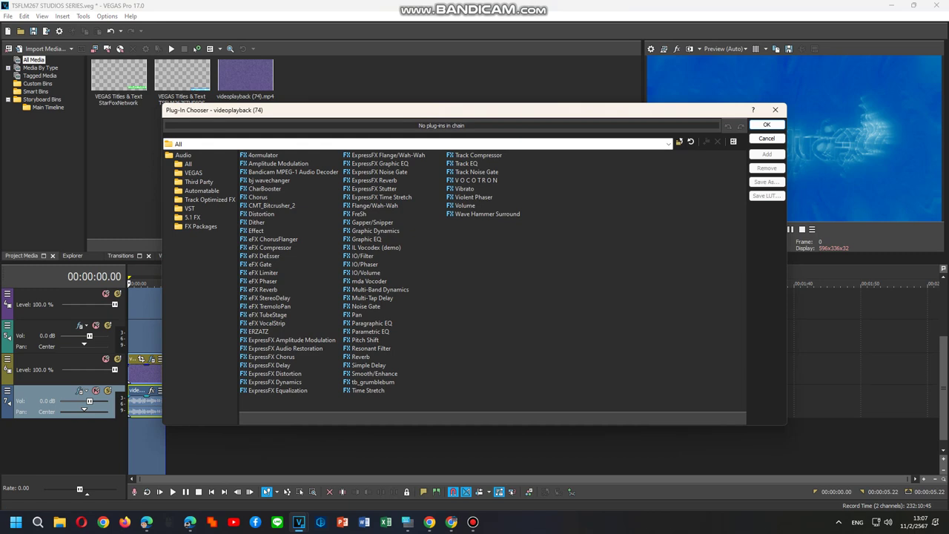
click(256, 231)
double_click(256, 231)
click(271, 357)
double_click(270, 357)
double_click(270, 356)
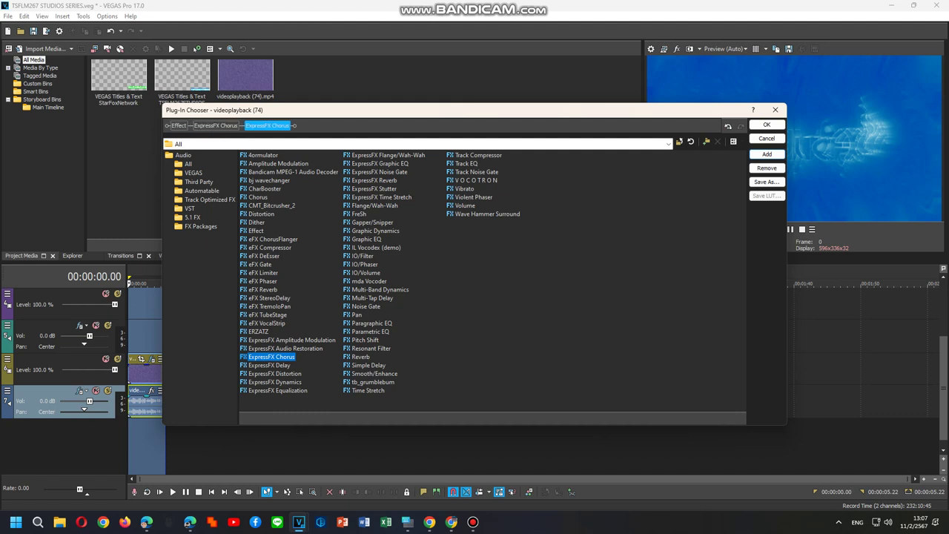
double_click(292, 340)
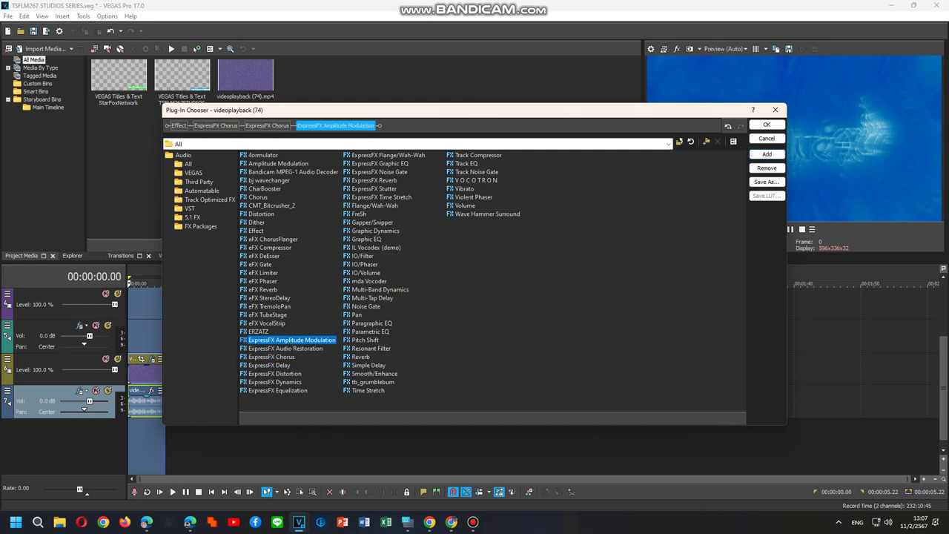
Step: Add IO/Filter, tb_grumblebum and IL Vocodex (demo) to the end of the audio effect chain and accept it
click(363, 255)
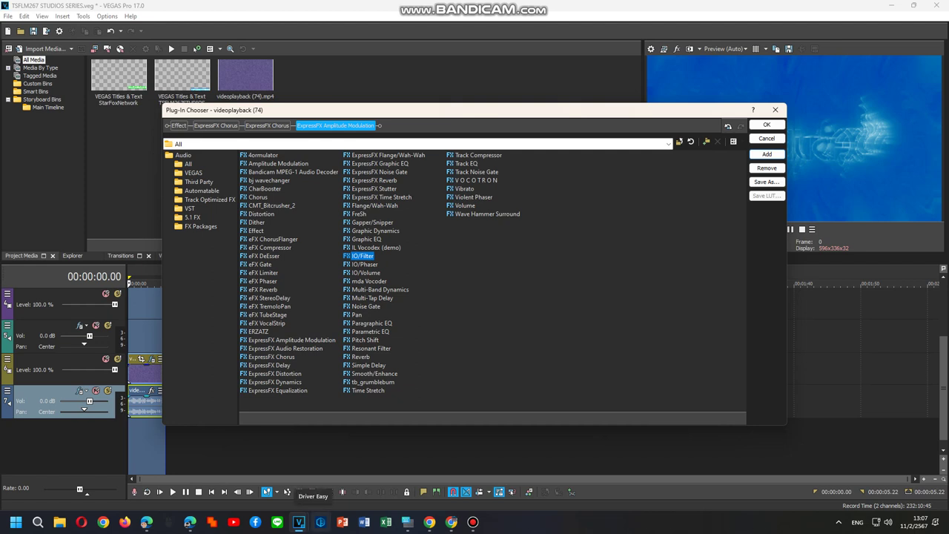
key(Return)
key(t)
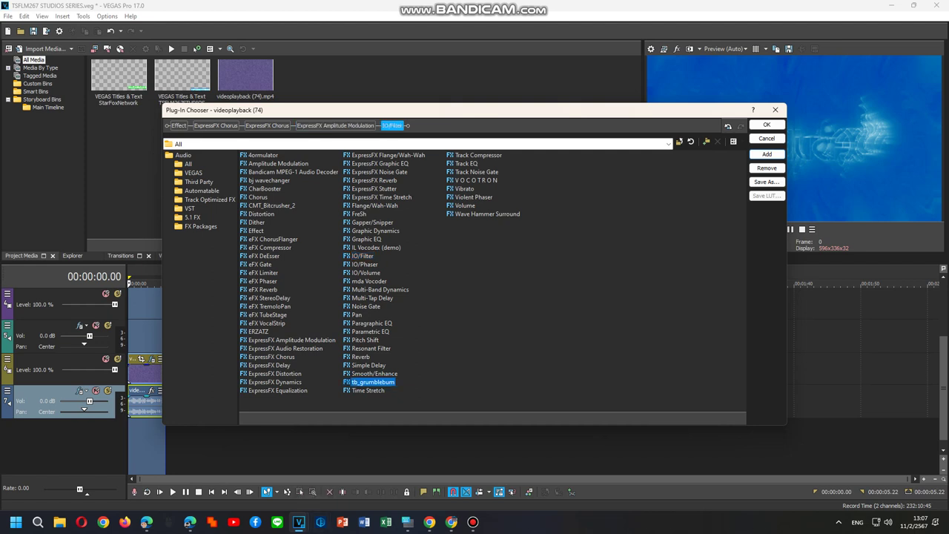
key(Return)
key(i)
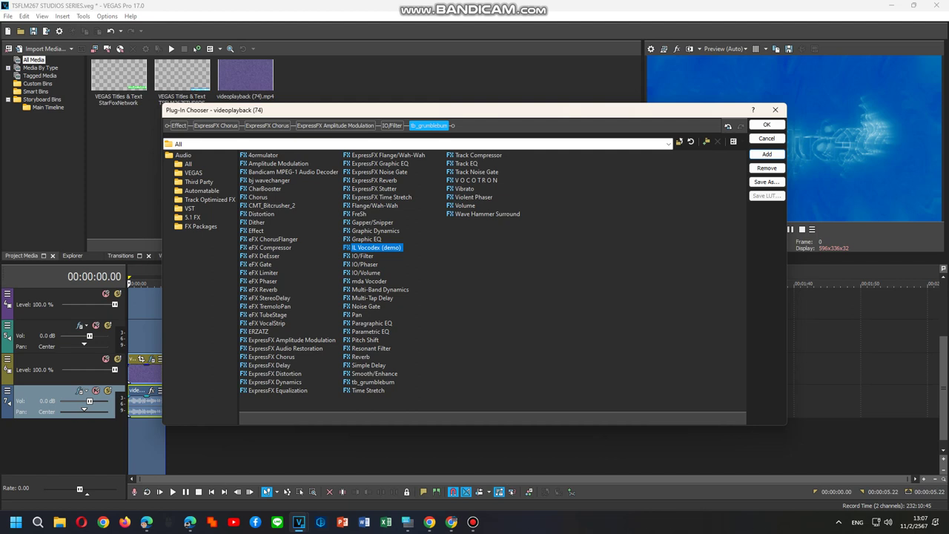
key(Return)
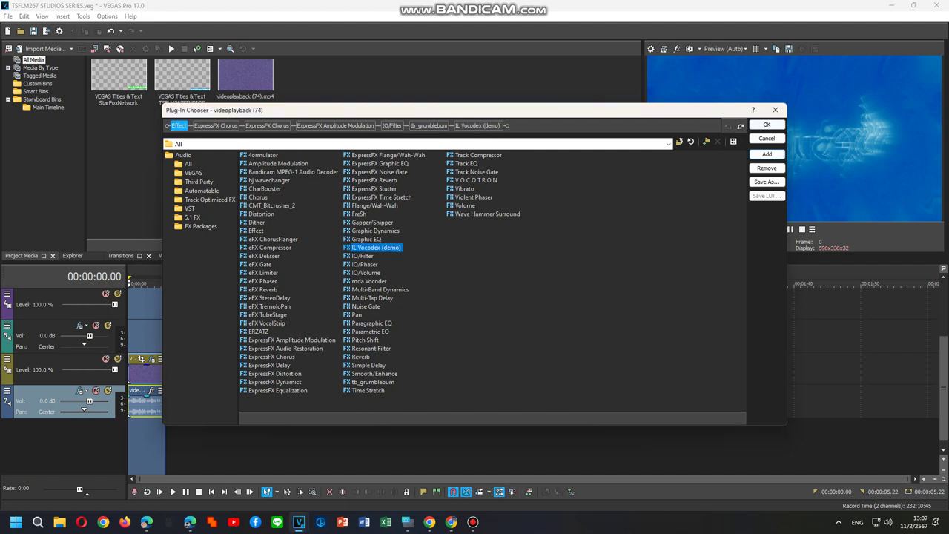
key(Return)
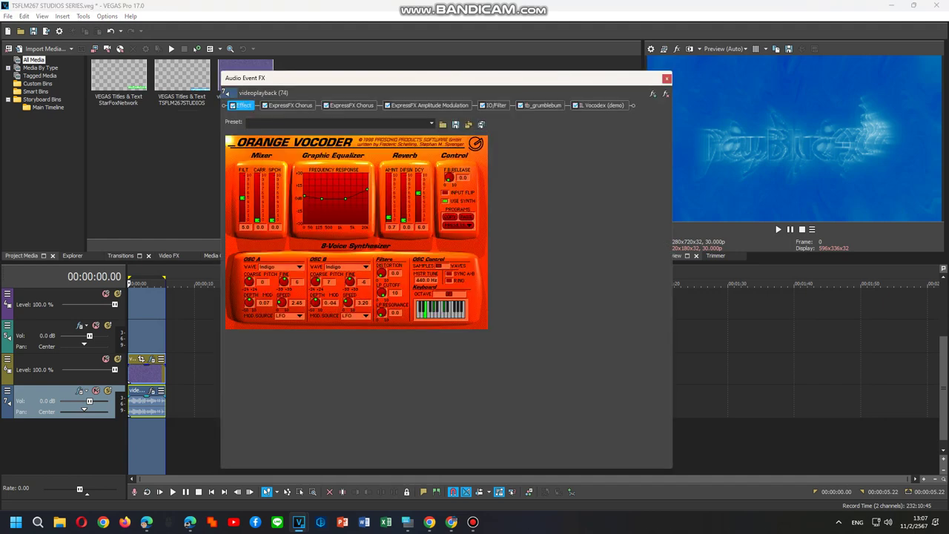
Step: Apply the ONE NOTE VOC preset to the Effect (Orange Vocoder) plug-in
click(431, 124)
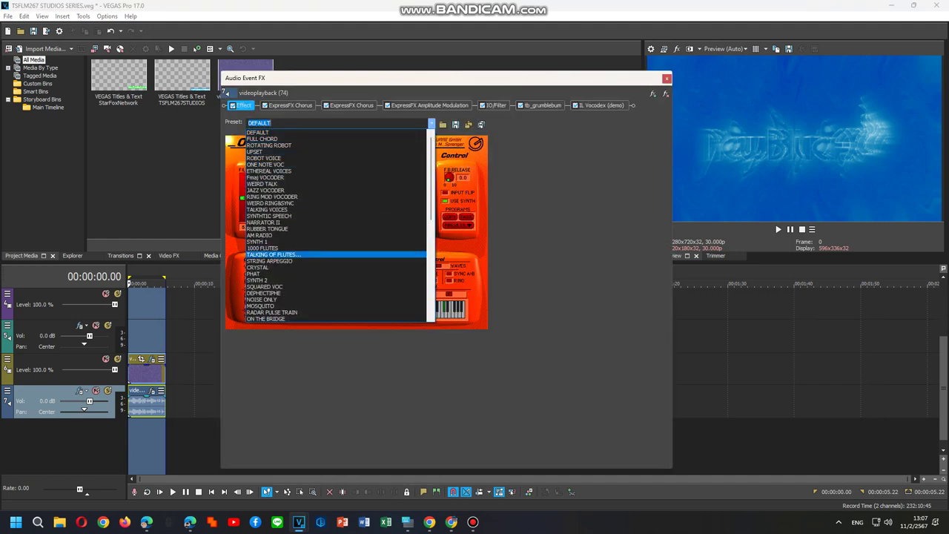
key(Return)
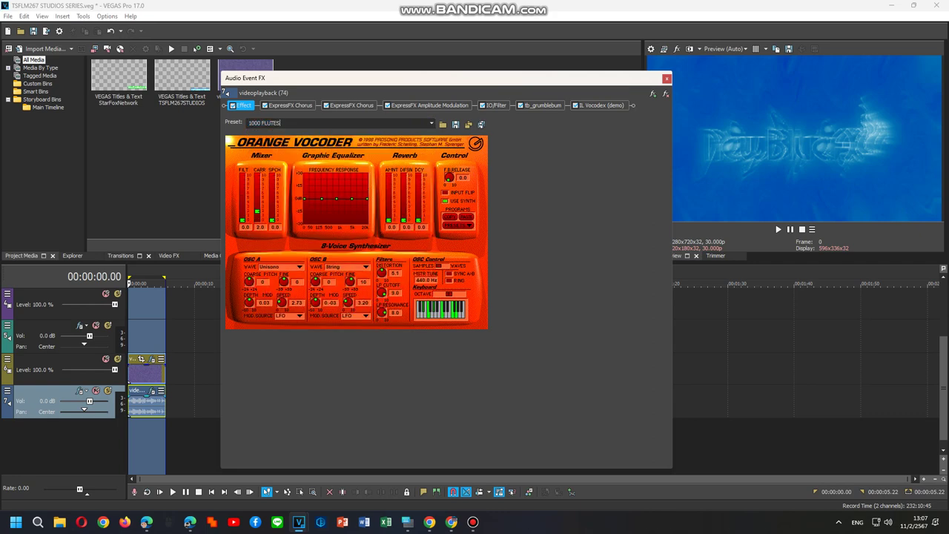
key(alt+Down)
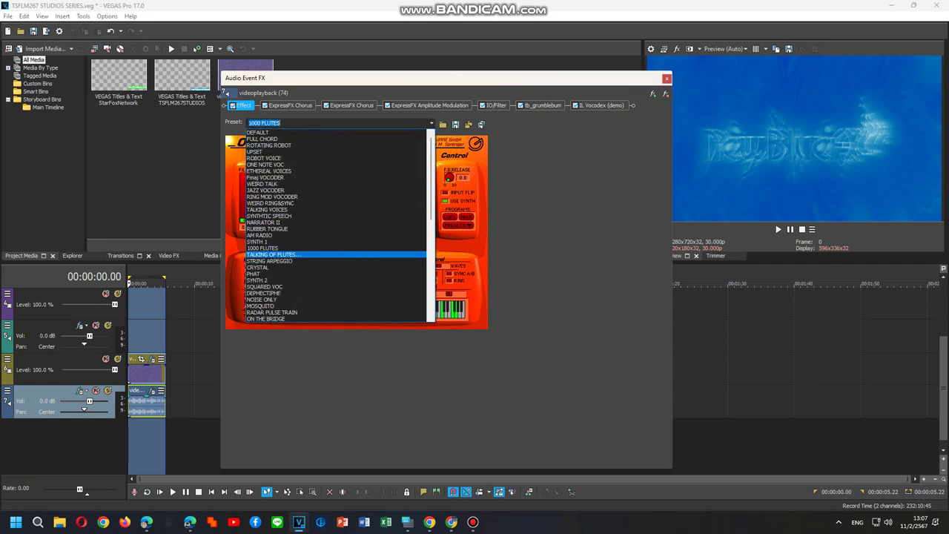
key(Down)
key(Down)
key(Down)
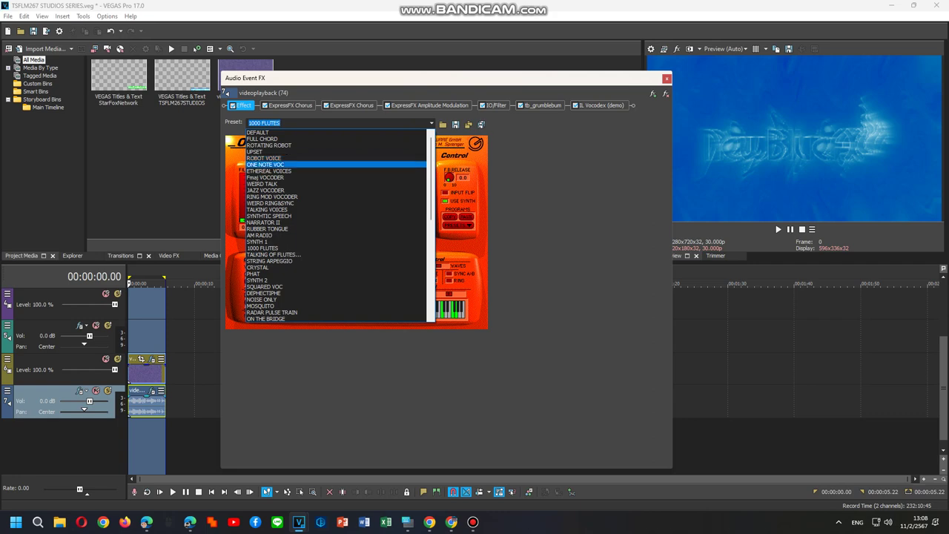
key(Return)
Step: Apply the Slow light chorus preset to the first ExpressFX Chorus
key(shift+Tab)
key(Right)
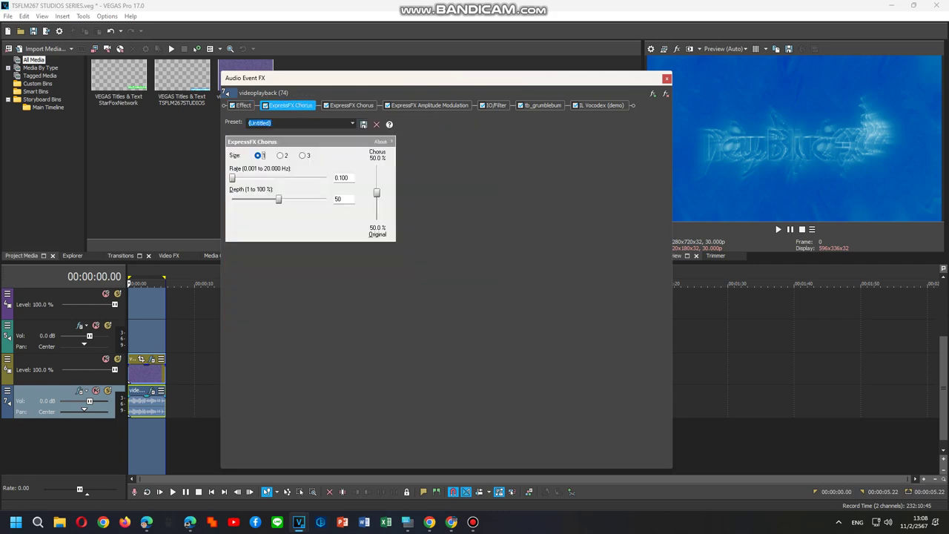
key(alt+Down)
key(Down)
key(Down)
key(Down)
key(Down)
key(Down)
key(Down)
key(Down)
key(Return)
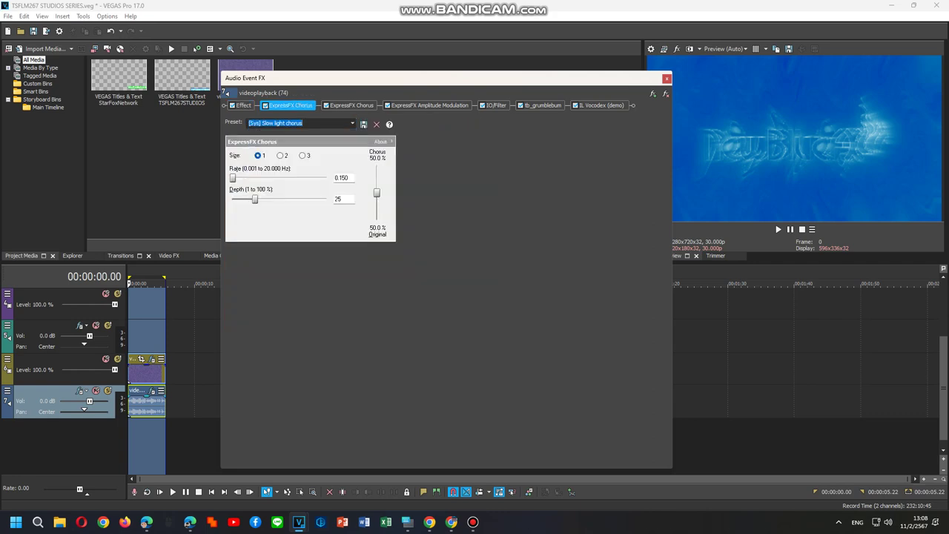
Step: Apply the Delay TV preset to the second ExpressFX Chorus
key(shift+Tab)
key(Right)
key(alt+Down)
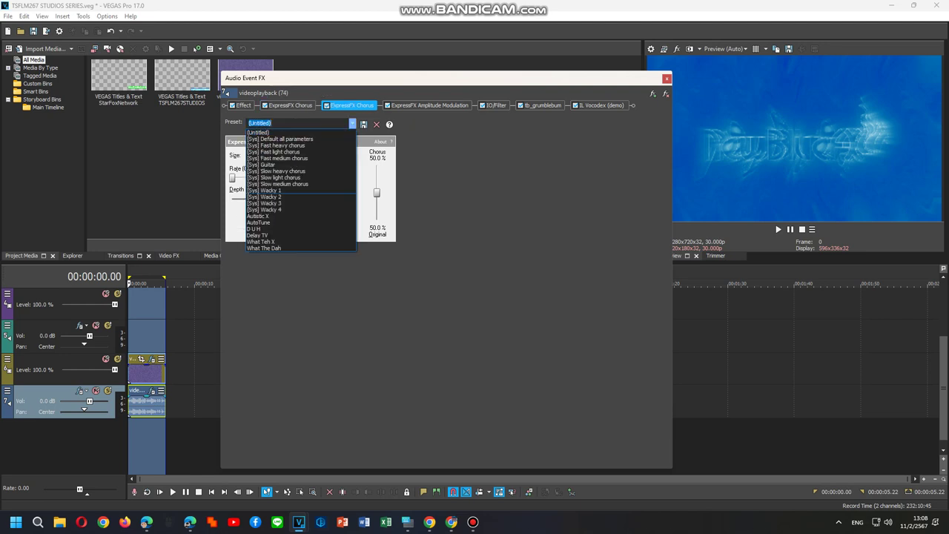
key(Down)
key(Down)
key(Down)
key(Return)
Step: Apply the Fast modulation preset to ExpressFX Amplitude Modulation
key(shift+Tab)
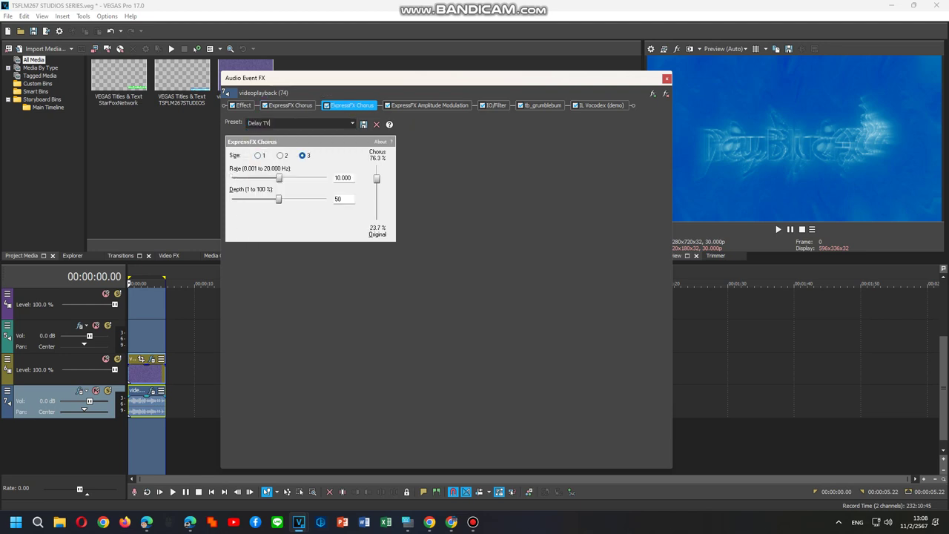
key(Right)
key(alt+Down)
key(Down)
key(Down)
key(Down)
key(Return)
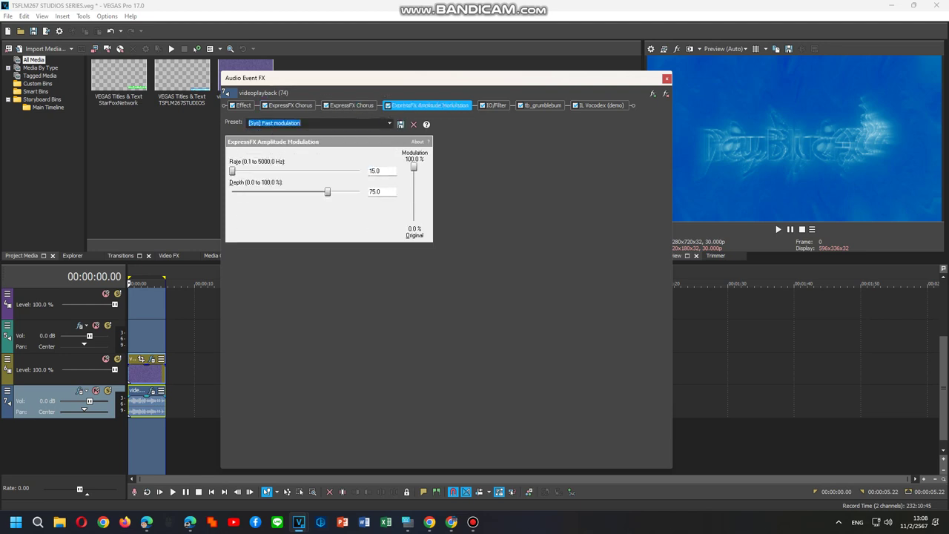
Step: Apply the 16 Segments preset to the IO/Filter plug-in
key(shift+Tab)
key(Right)
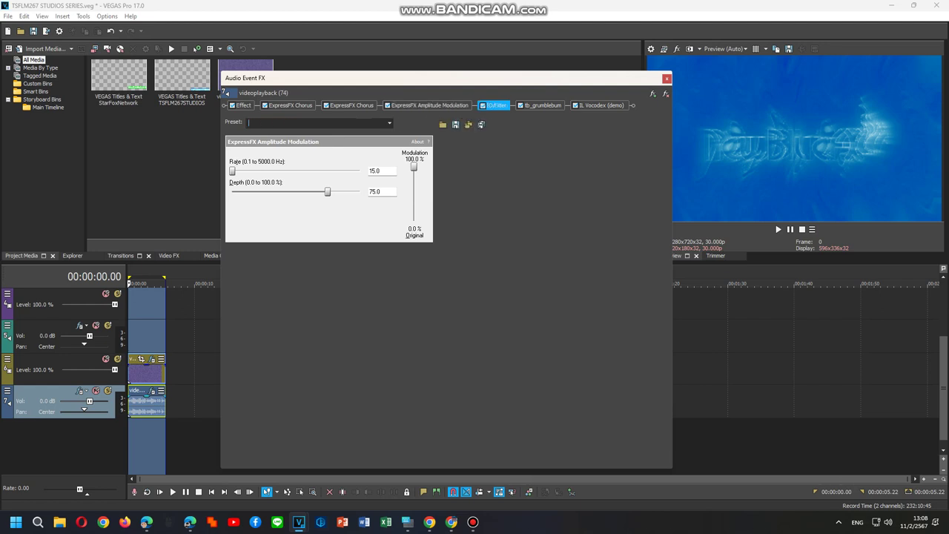
key(alt+Down)
key(Down)
key(Down)
key(Down)
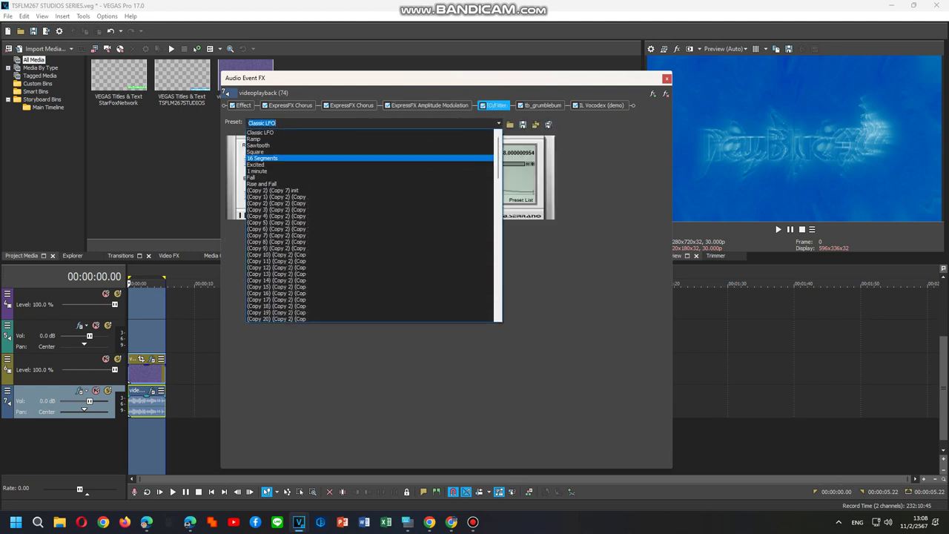
key(Return)
Step: Set the IL Vocodex carrier tone to Flanged saw and activate every note of one octave on its keyboard
key(shift+Tab)
key(Right)
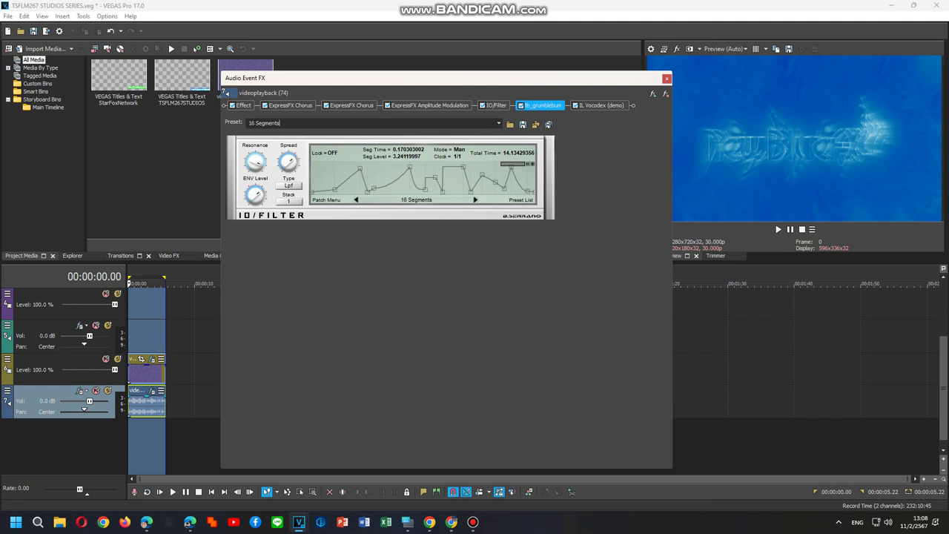
key(Right)
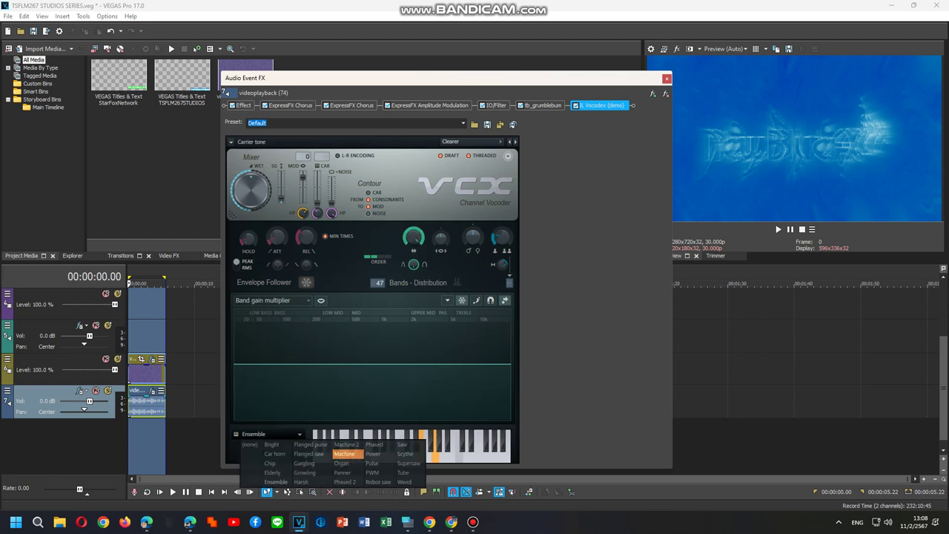
click(310, 454)
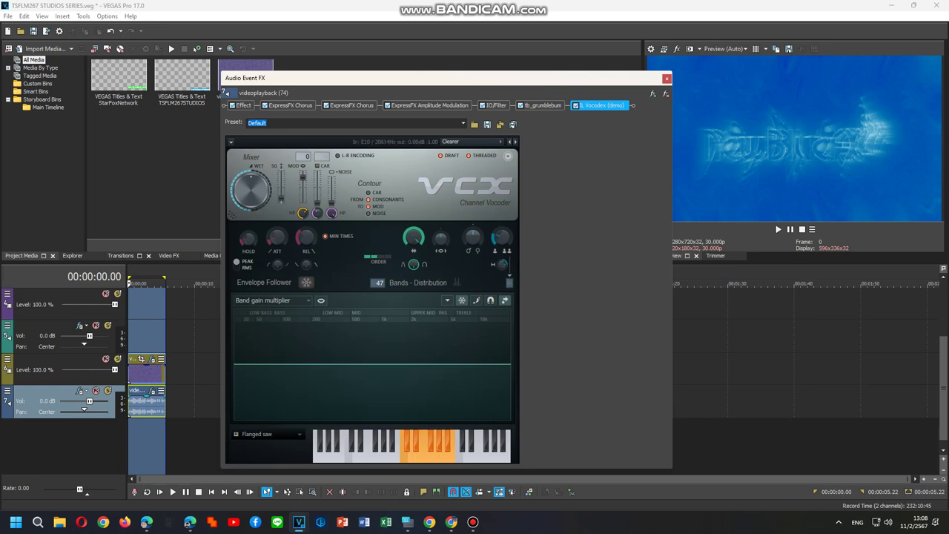
Step: Save the audio event's effect chain as a plug-in package named Shinyup V0 and accept the chain
click(652, 94)
click(200, 226)
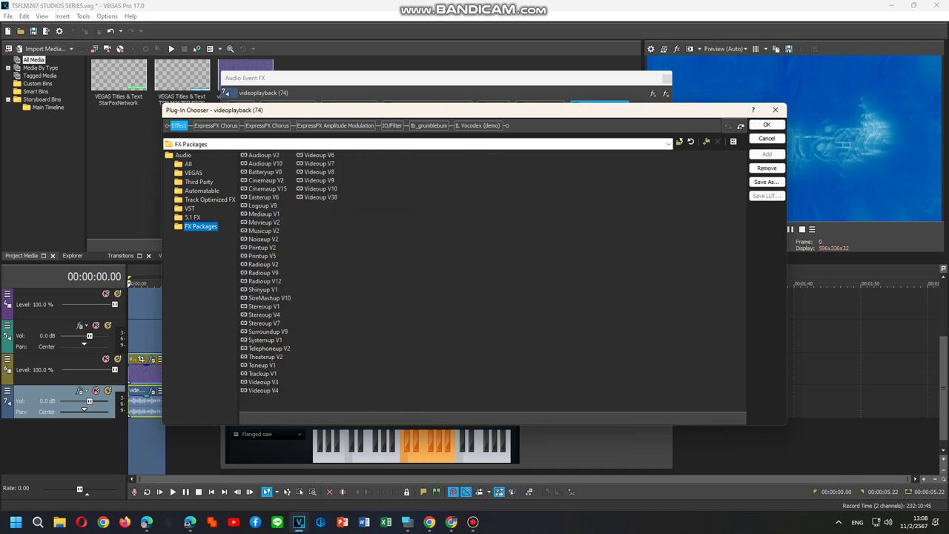
click(767, 181)
key(ctrl+super+o)
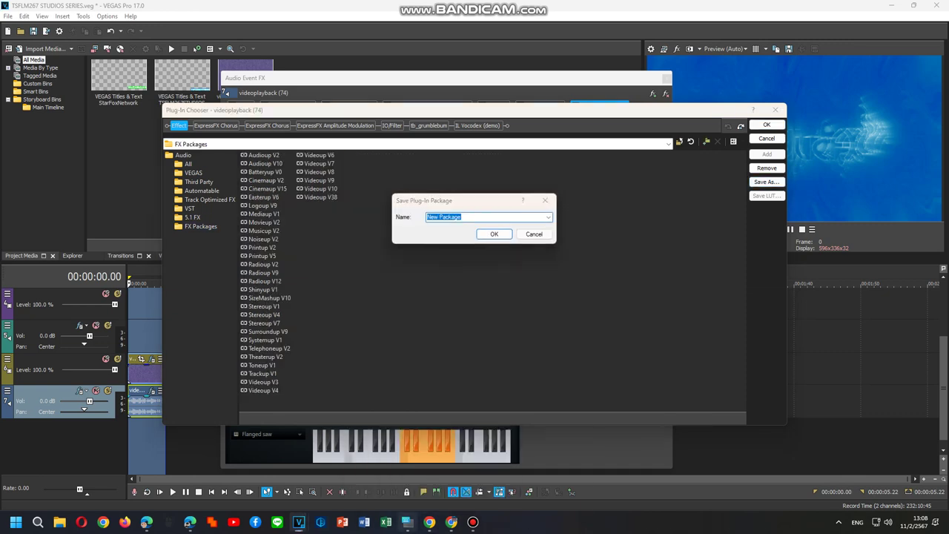
drag(464, 216, 426, 217)
click(134, 444)
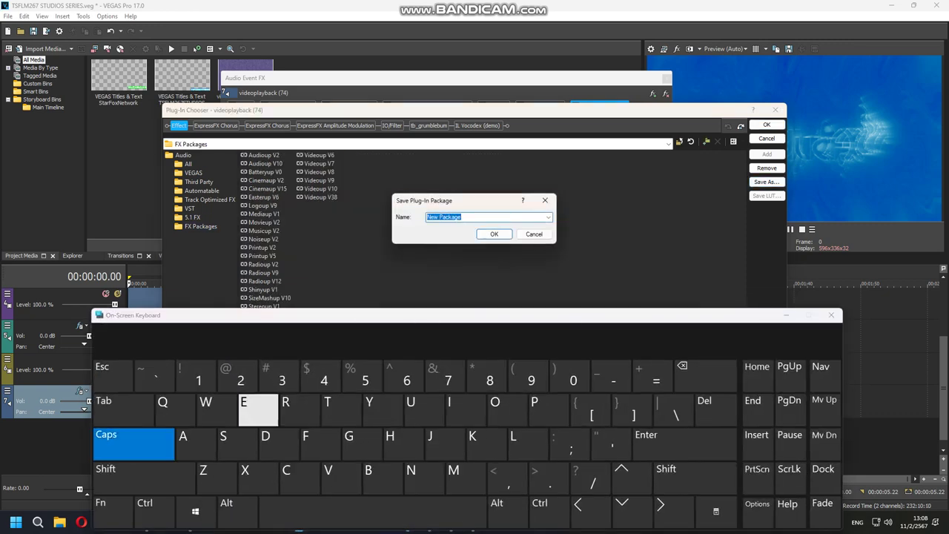
click(238, 444)
click(134, 444)
click(362, 443)
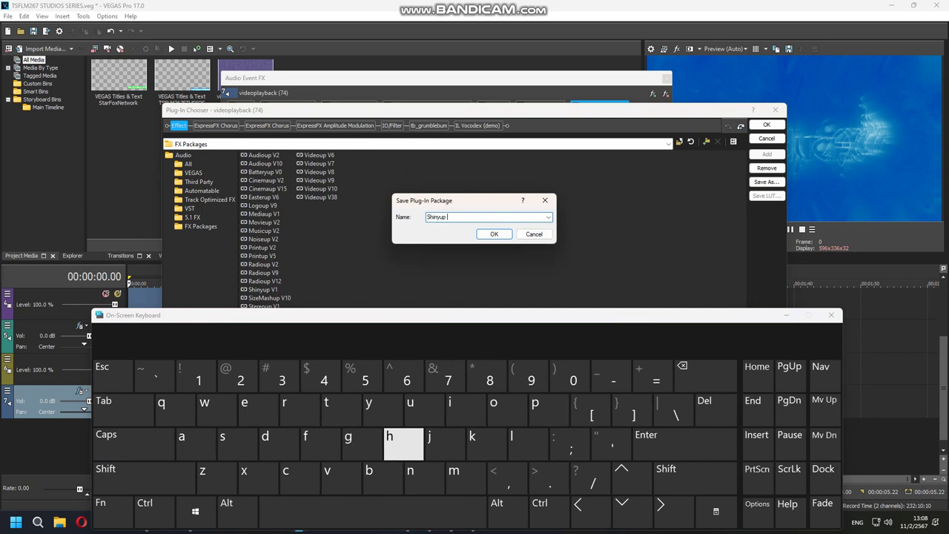
click(133, 444)
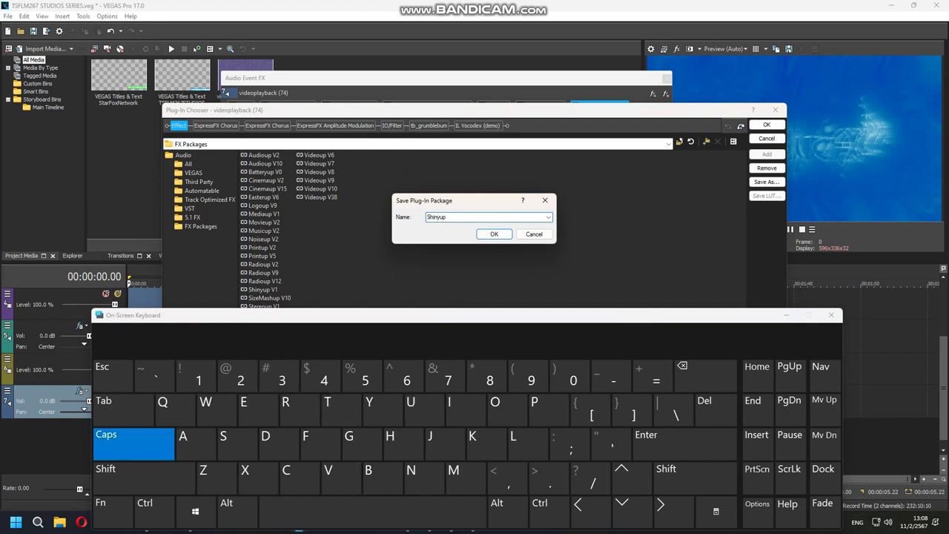
click(328, 470)
click(133, 444)
click(573, 380)
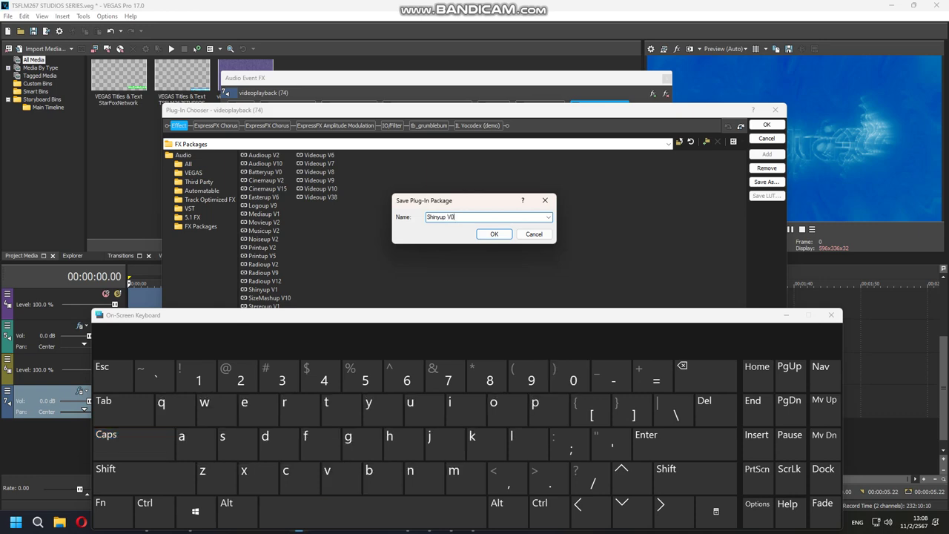
key(Return)
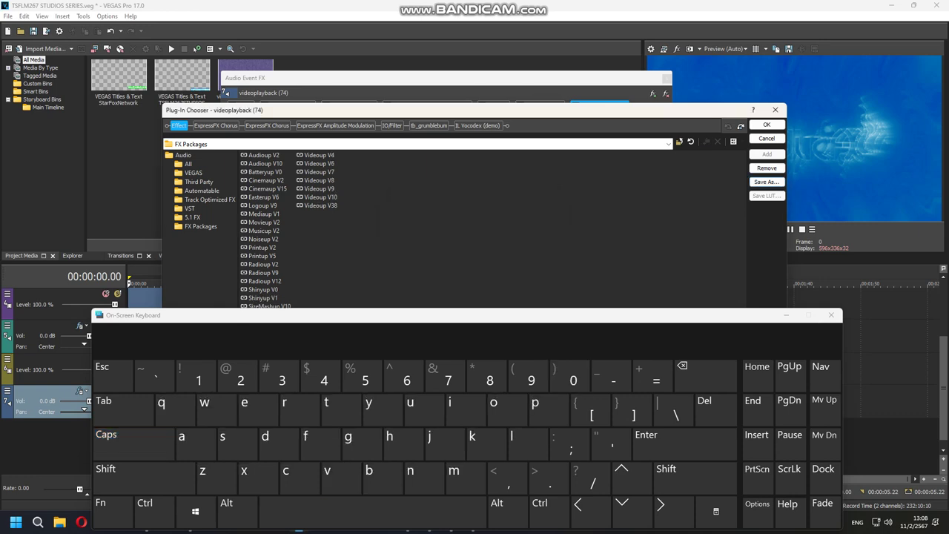
key(Return)
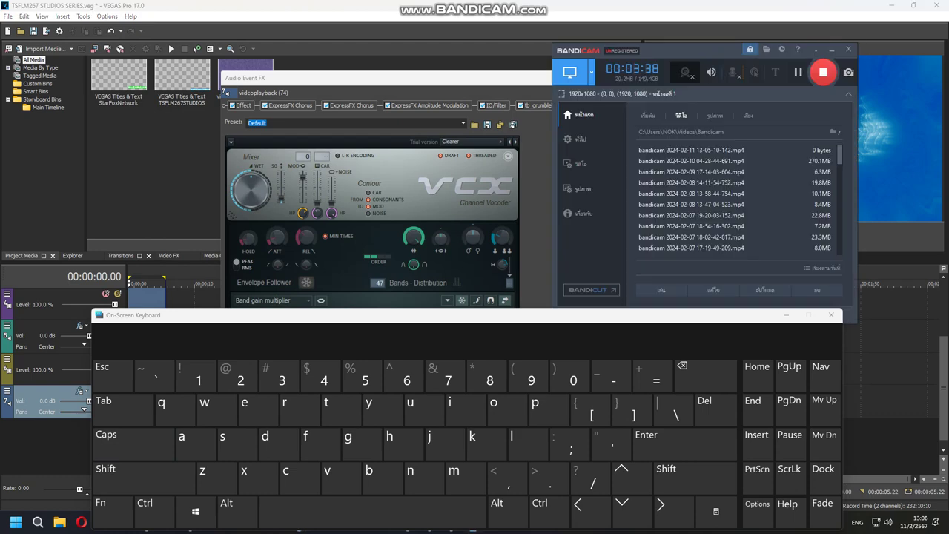
click(831, 315)
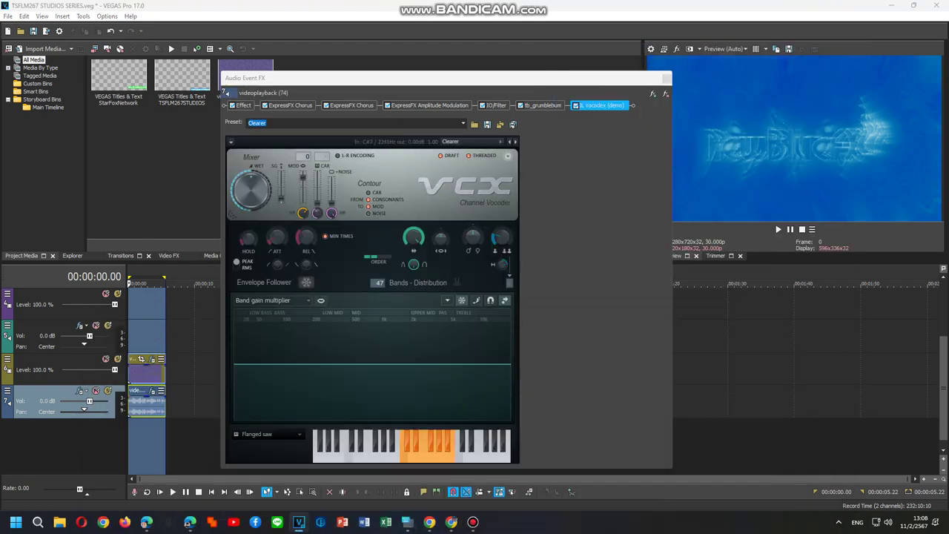
Step: Play back the project to preview the finished video and audio effect
click(59, 330)
key(space)
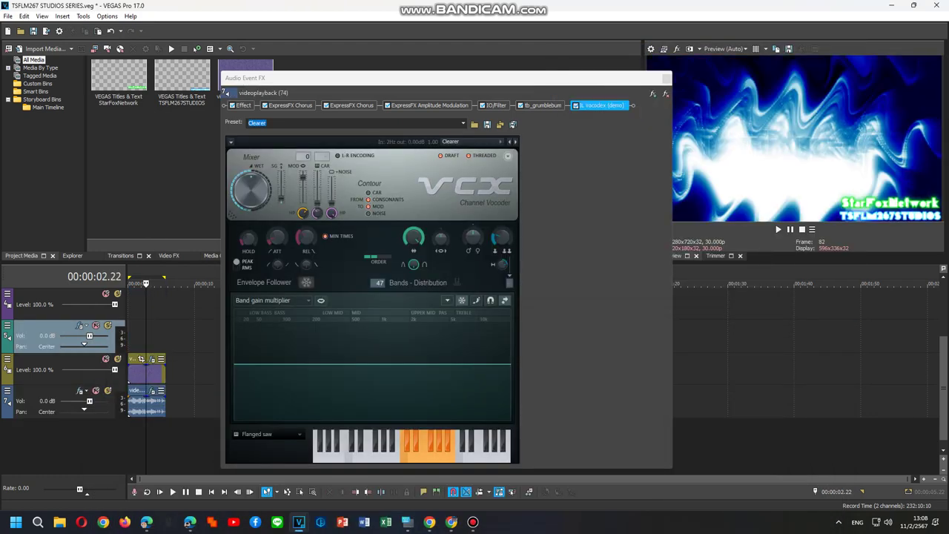
key(space)
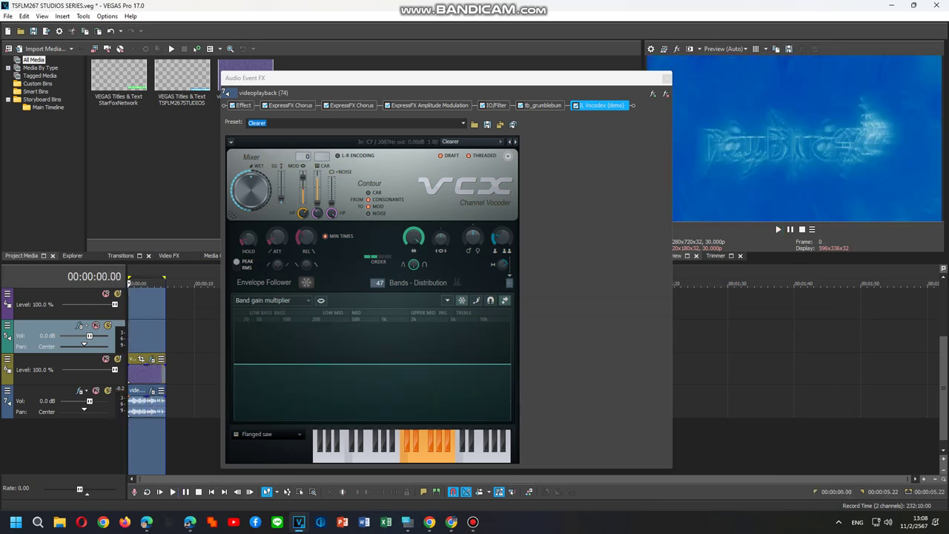
Step: Deactivate the white-key notes of the active octave in IL Vocodex, play back the result and close the audio event effects
key(ctrl+s)
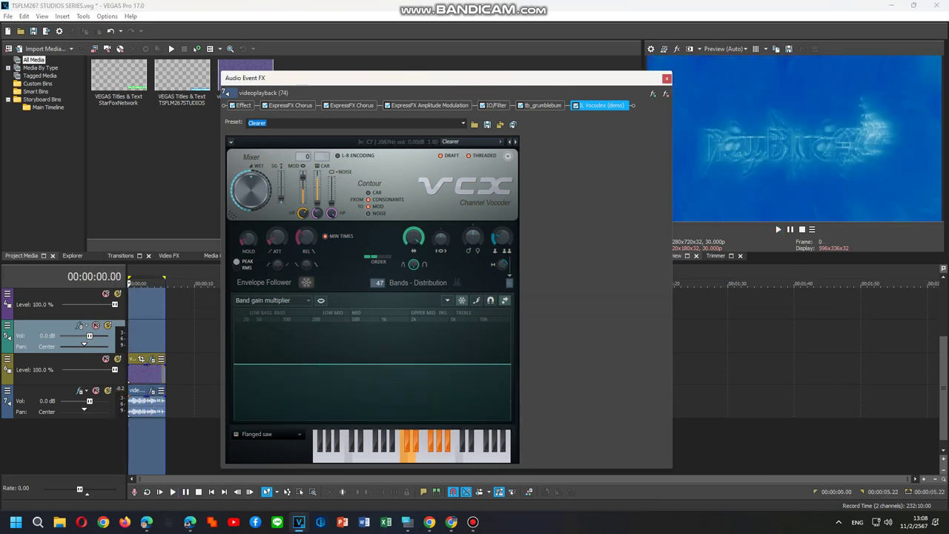
key(ctrl+s)
key(space)
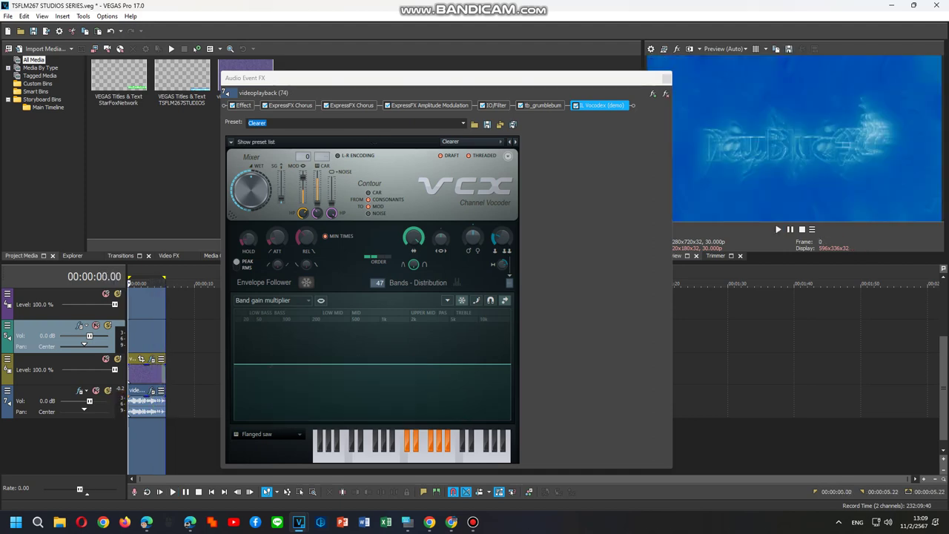
click(667, 77)
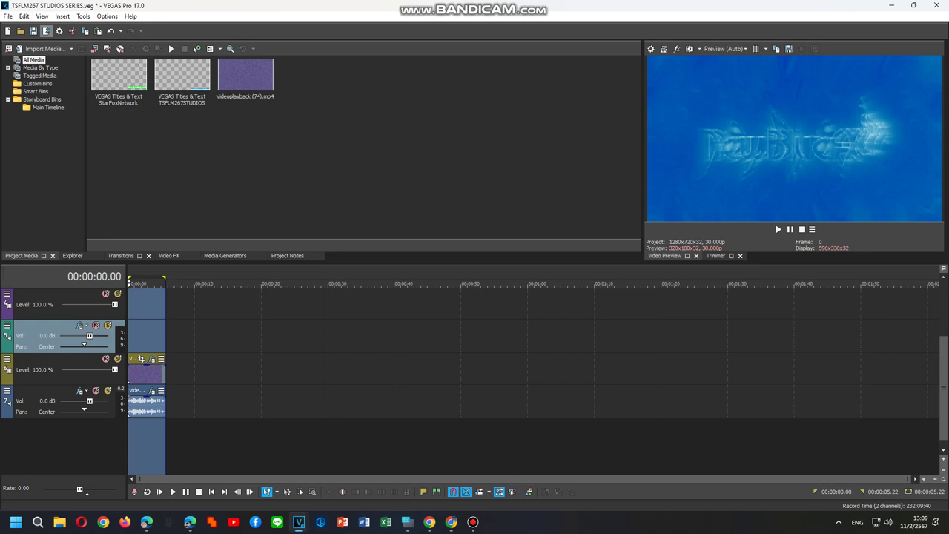
Step: Open the render settings for the project and name the output file An New Audio Effects I'll Calls Shinyup V0
click(46, 30)
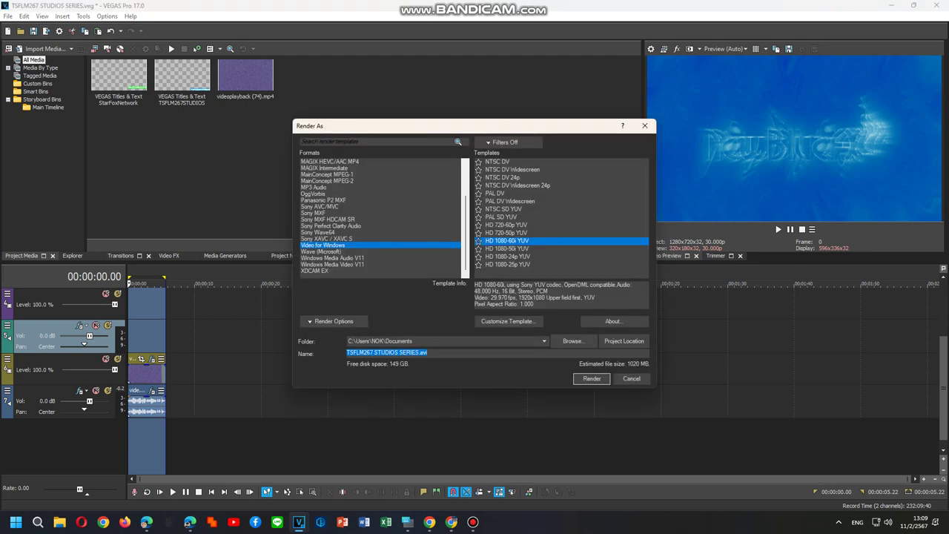
text(An New Audio E)
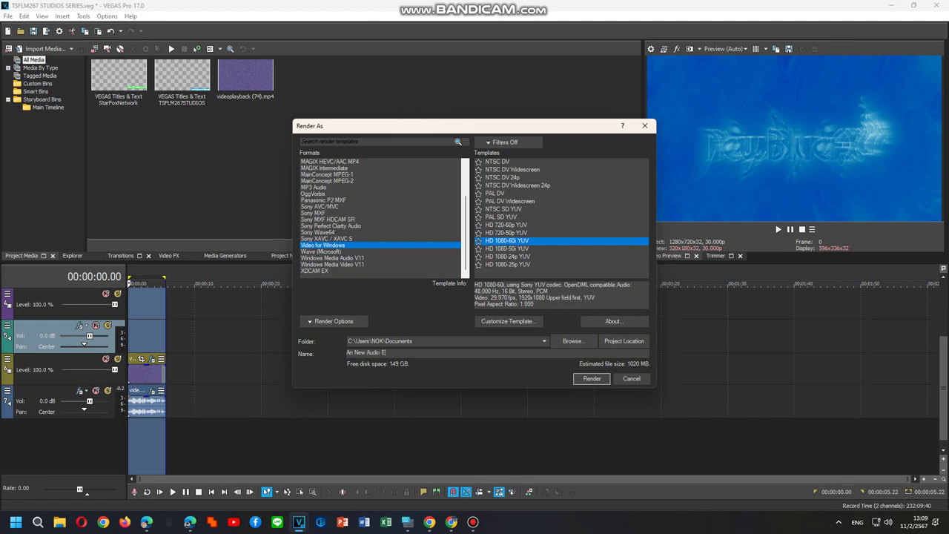
key(ctrl+super+o)
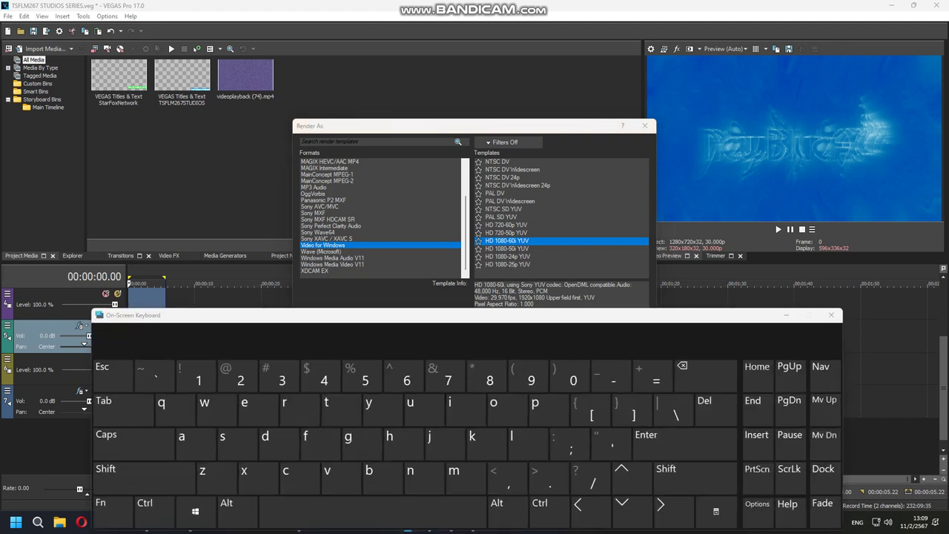
drag(445, 125, 446, 64)
text(fe)
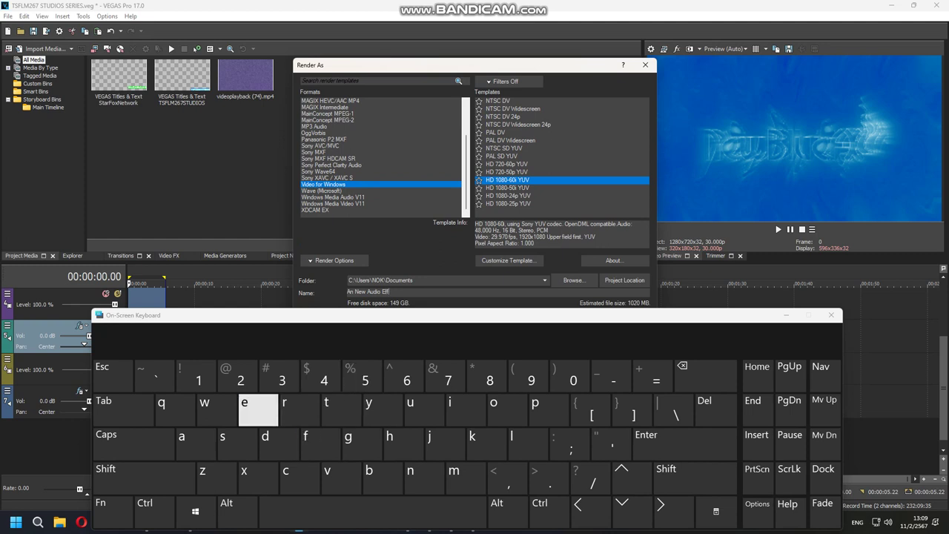
text(cts)
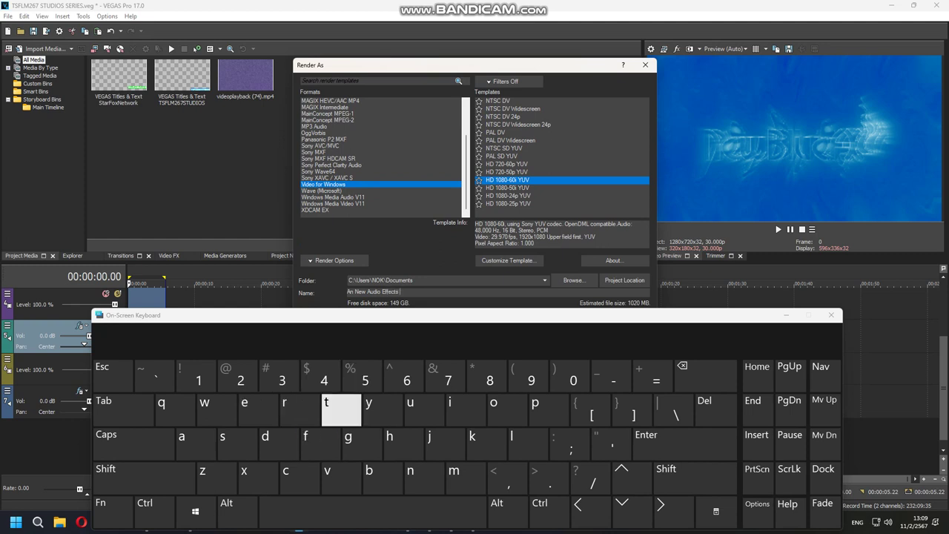
key(Caps_Lock)
text(I)
key(Caps_Lock)
key(Caps_Lock)
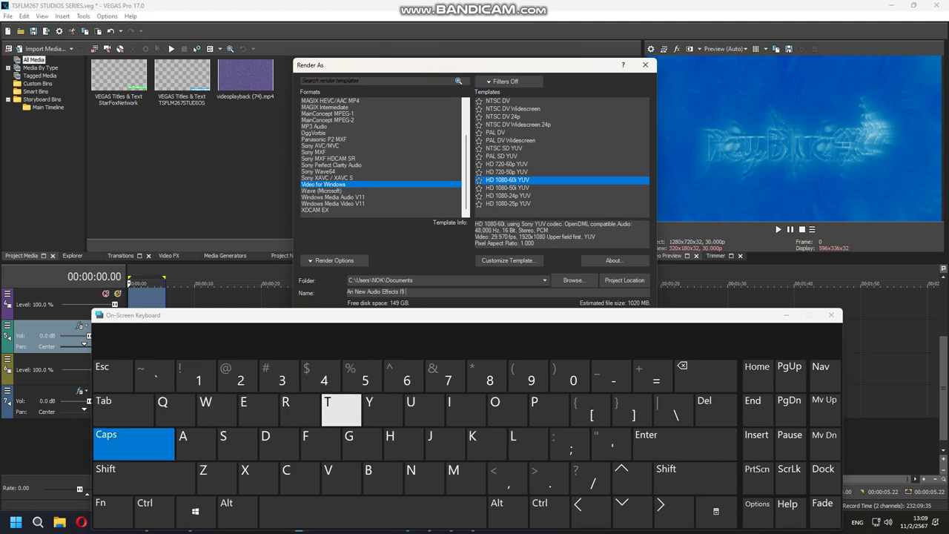
text(C)
key(Caps_Lock)
text(alls)
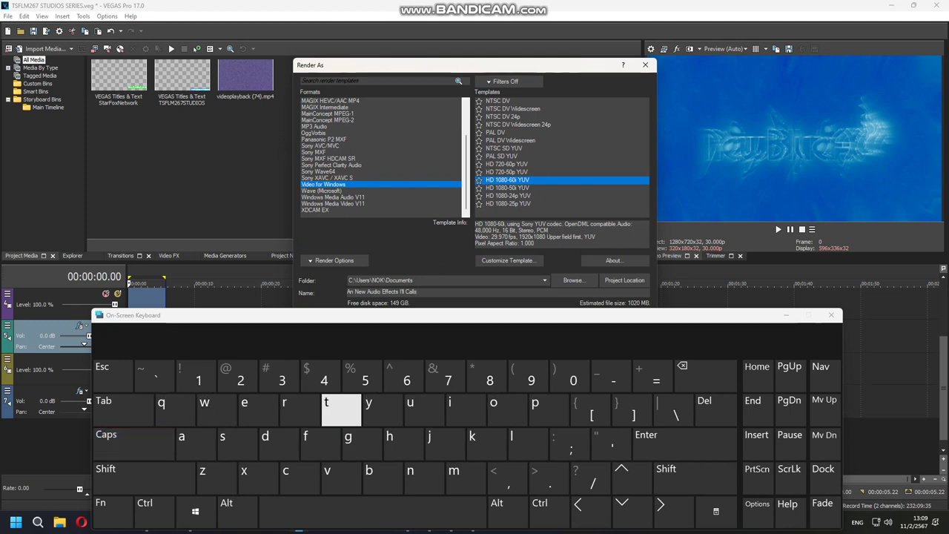
key(Caps_Lock)
text(S)
key(Caps_Lock)
text(hi)
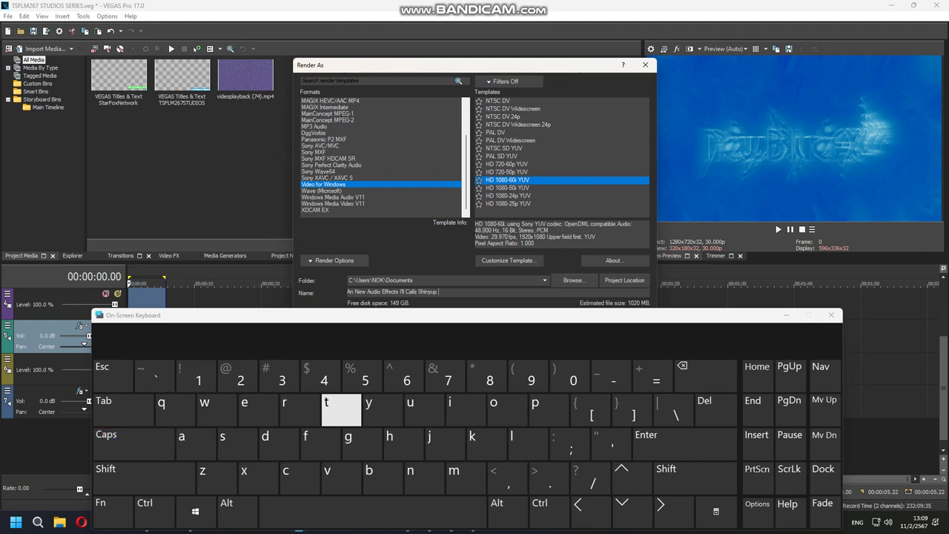
text(nyup)
key(Caps_Lock)
text(V)
key(Caps_Lock)
text(0)
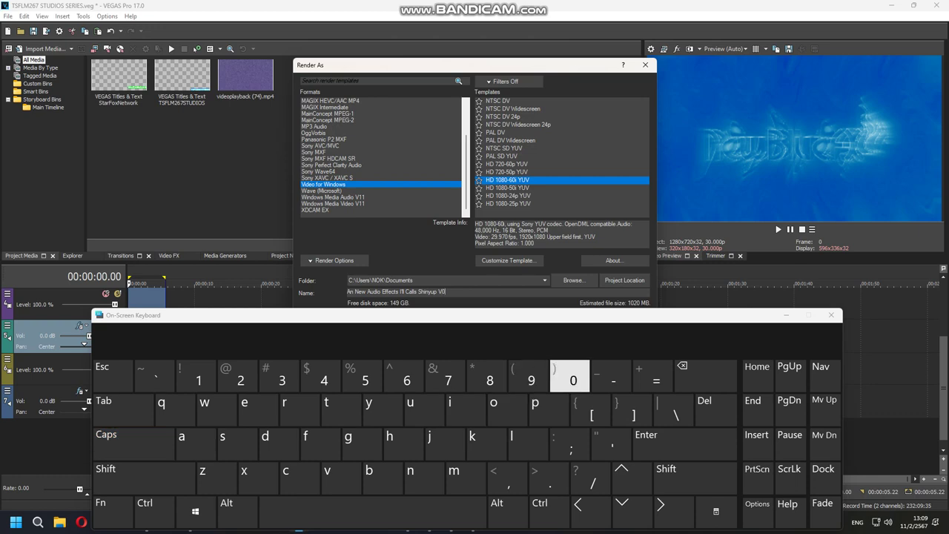
click(831, 315)
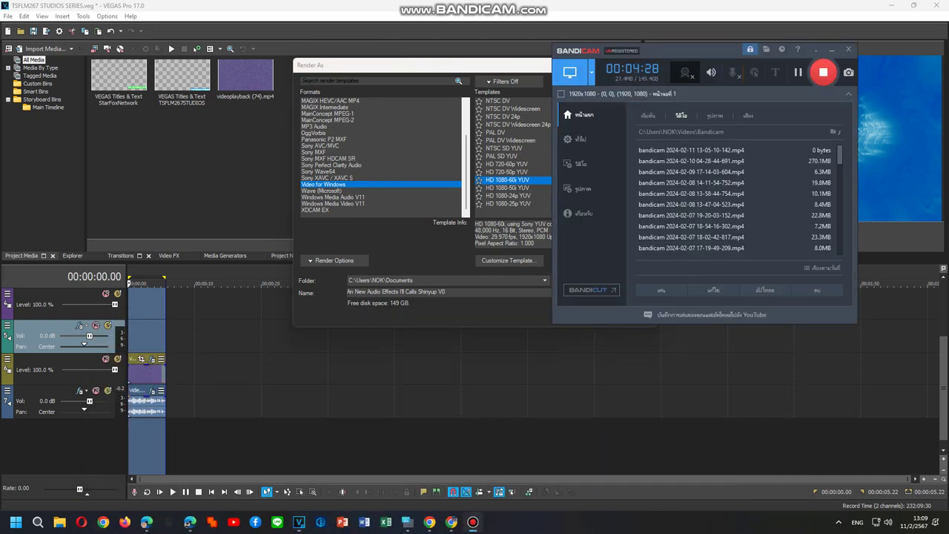